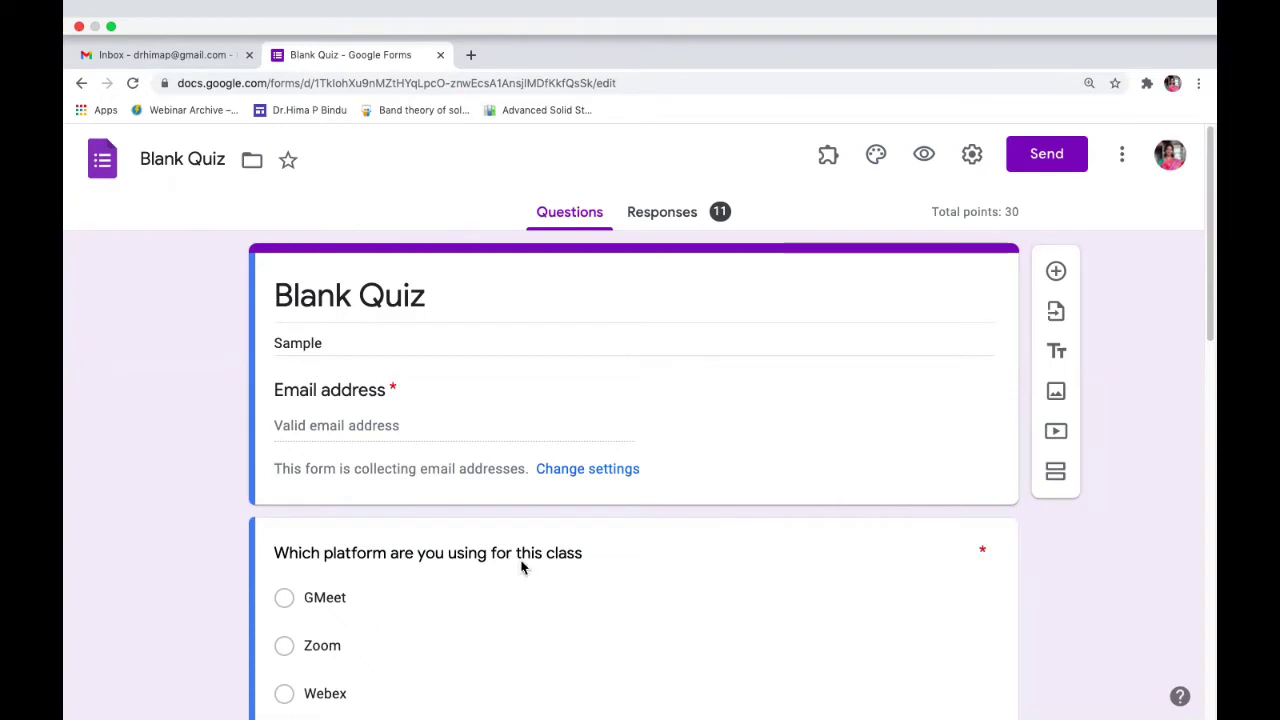
Step: Look through the Blank Quiz questions on class platform, number of teachers and monument name
scroll(410, 515, "down", 3)
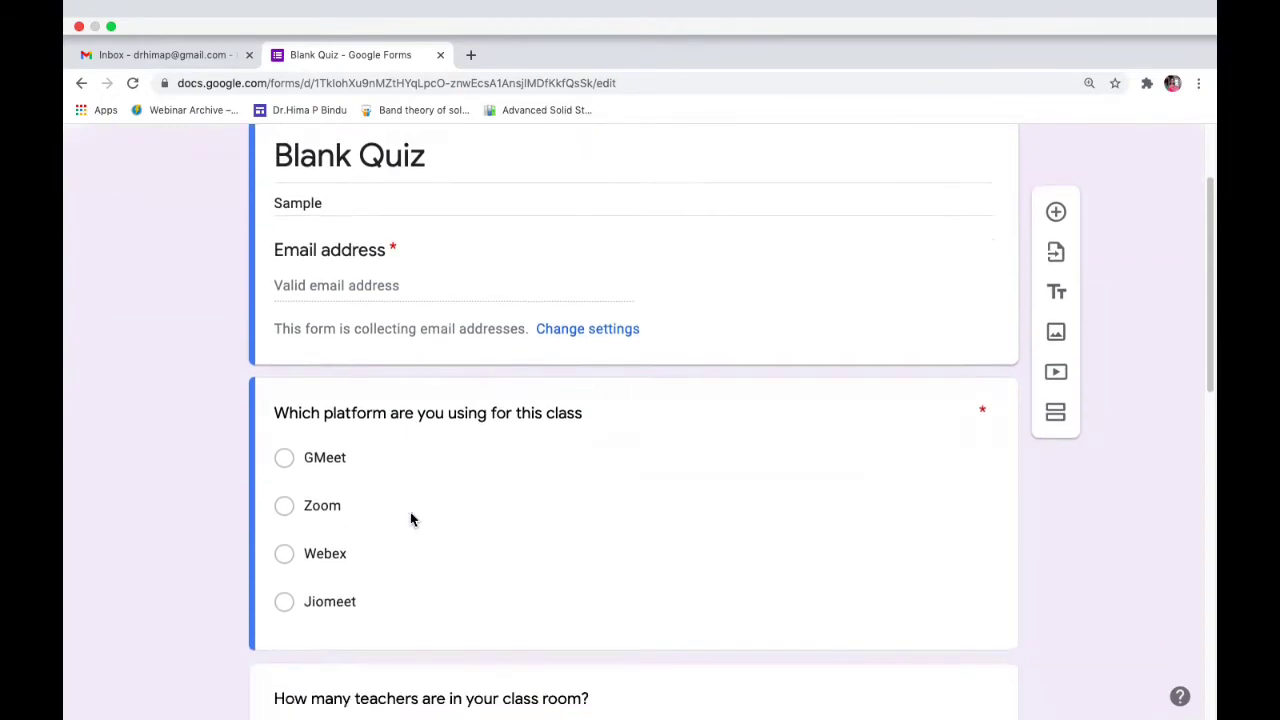
scroll(410, 518, "down", 10)
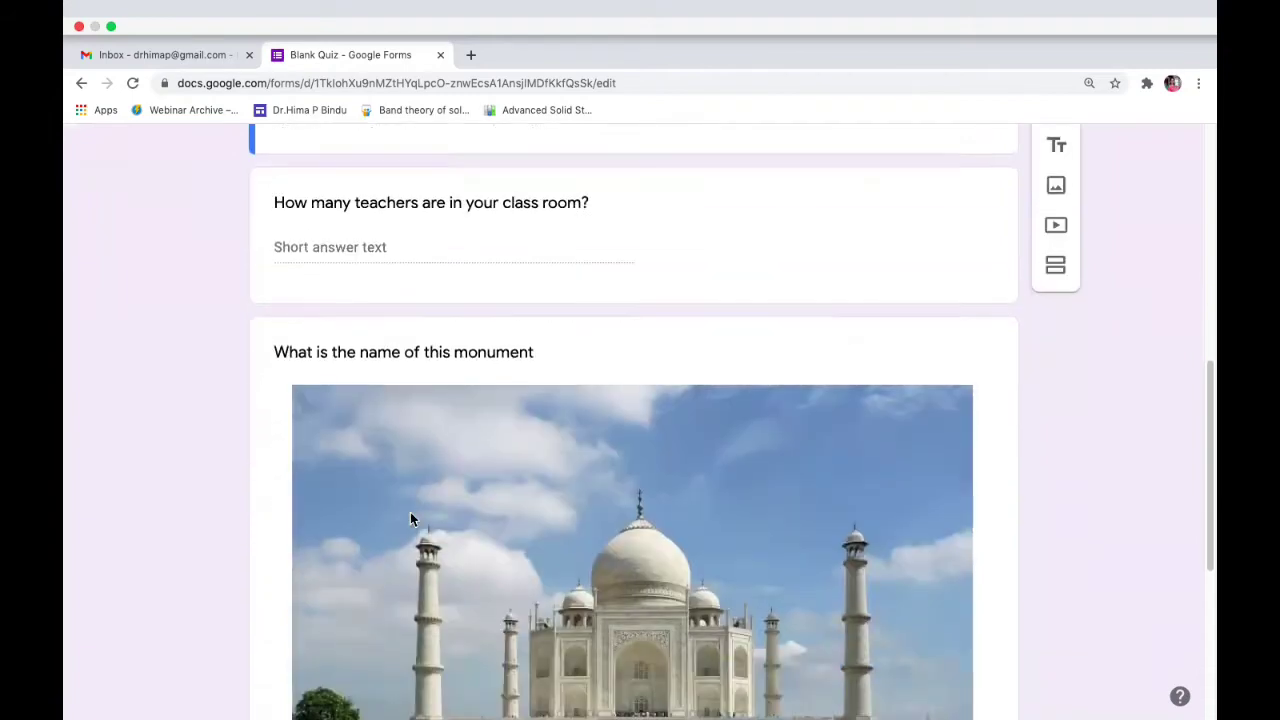
scroll(410, 518, "down", 7)
scroll(410, 518, "up", 10)
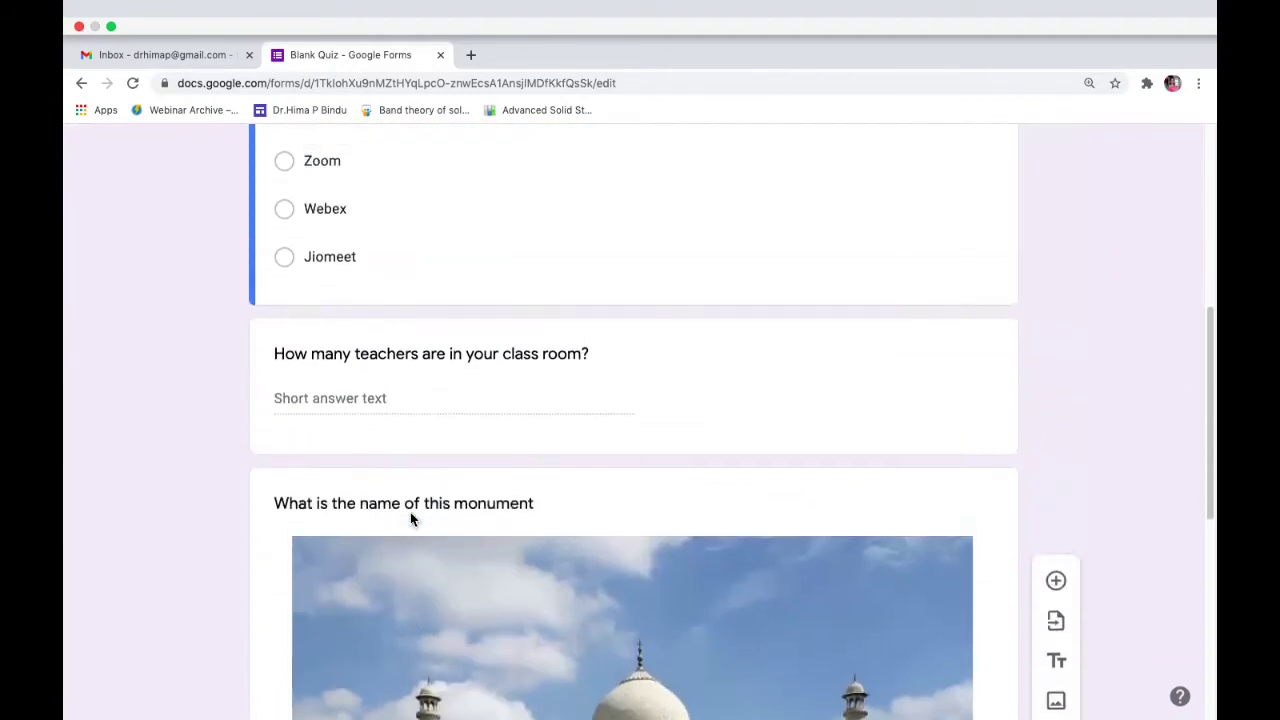
scroll(410, 518, "up", 8)
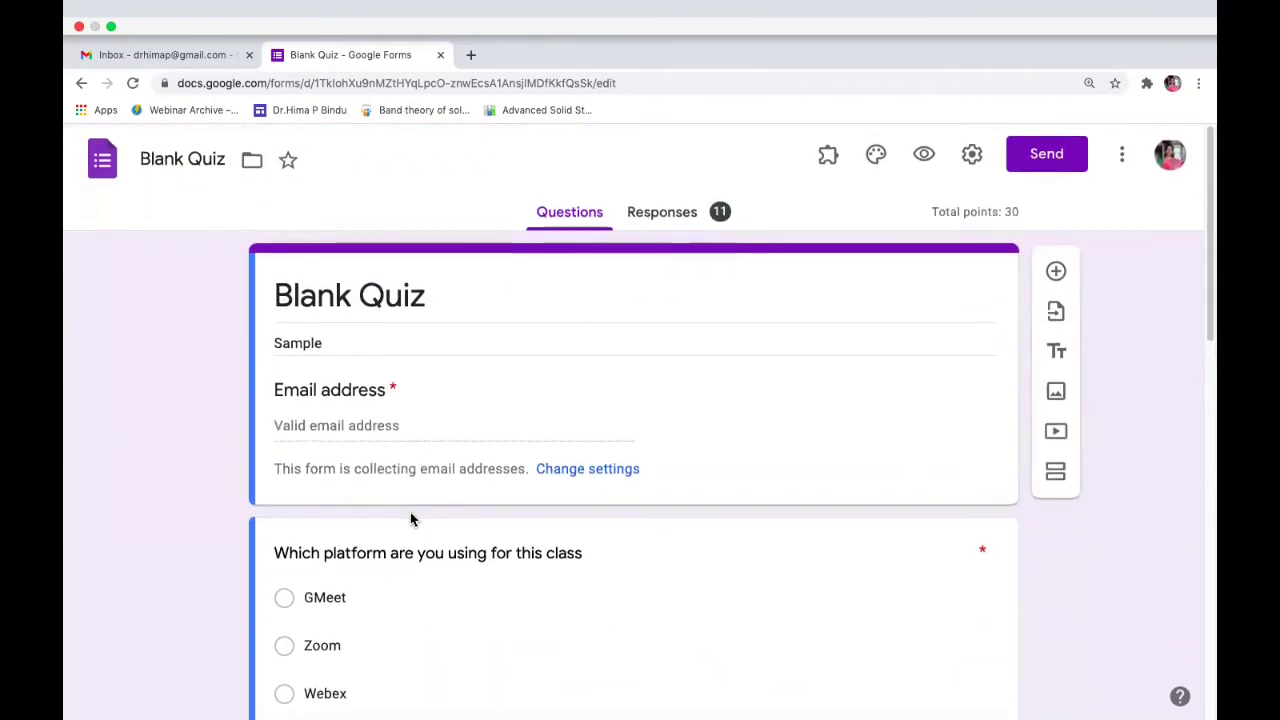
Step: Open the quiz responses and review the summary's insights, frequently missed questions, scores and per-question charts
left_click(669, 218)
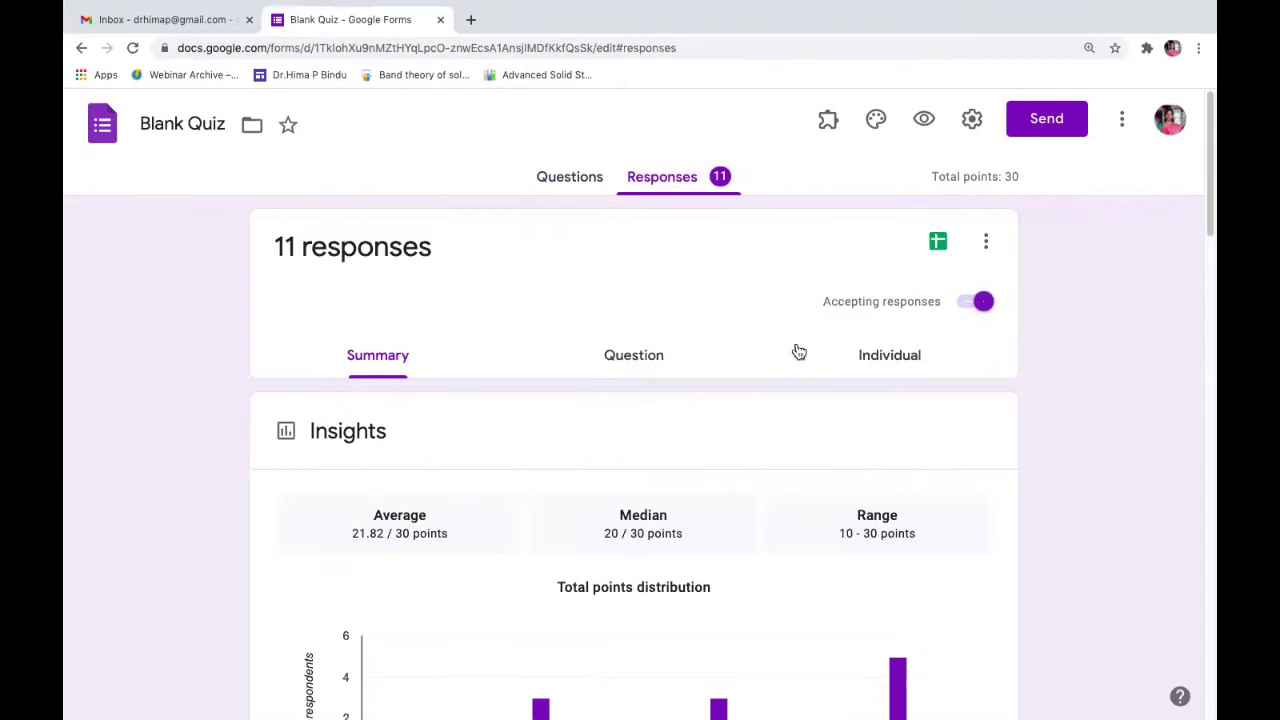
scroll(799, 352, "down", 2)
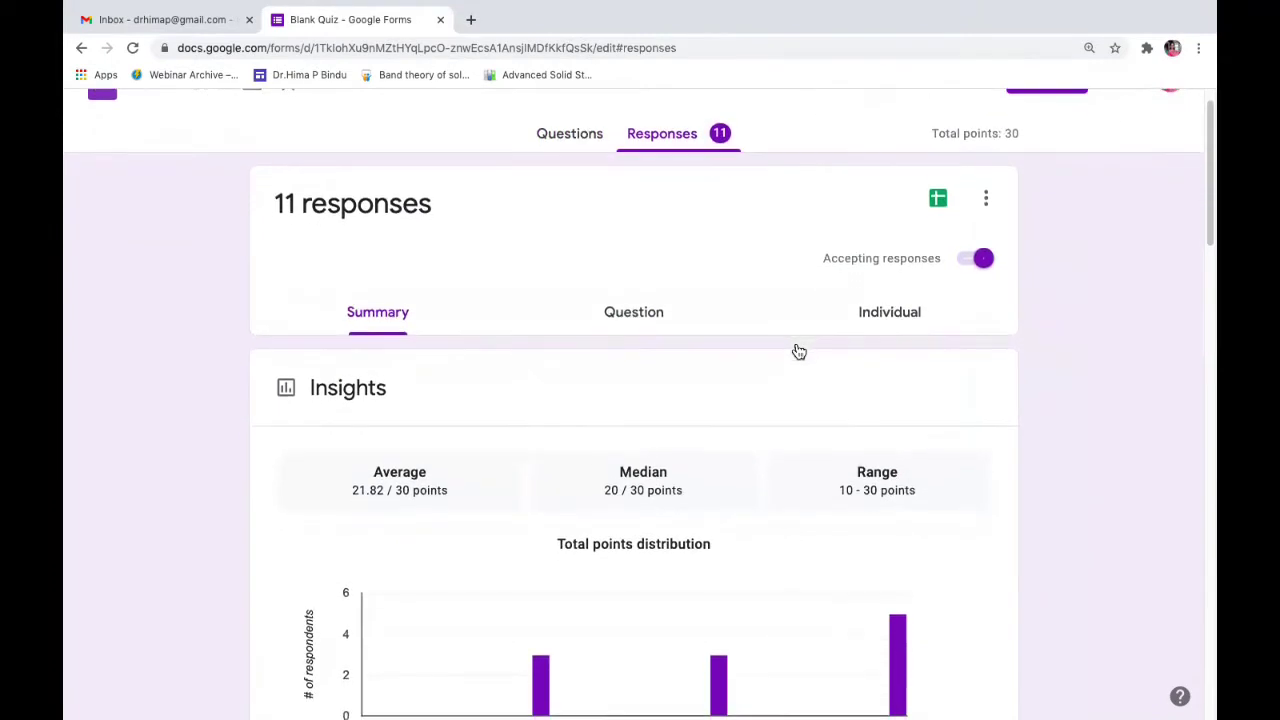
scroll(799, 352, "down", 4)
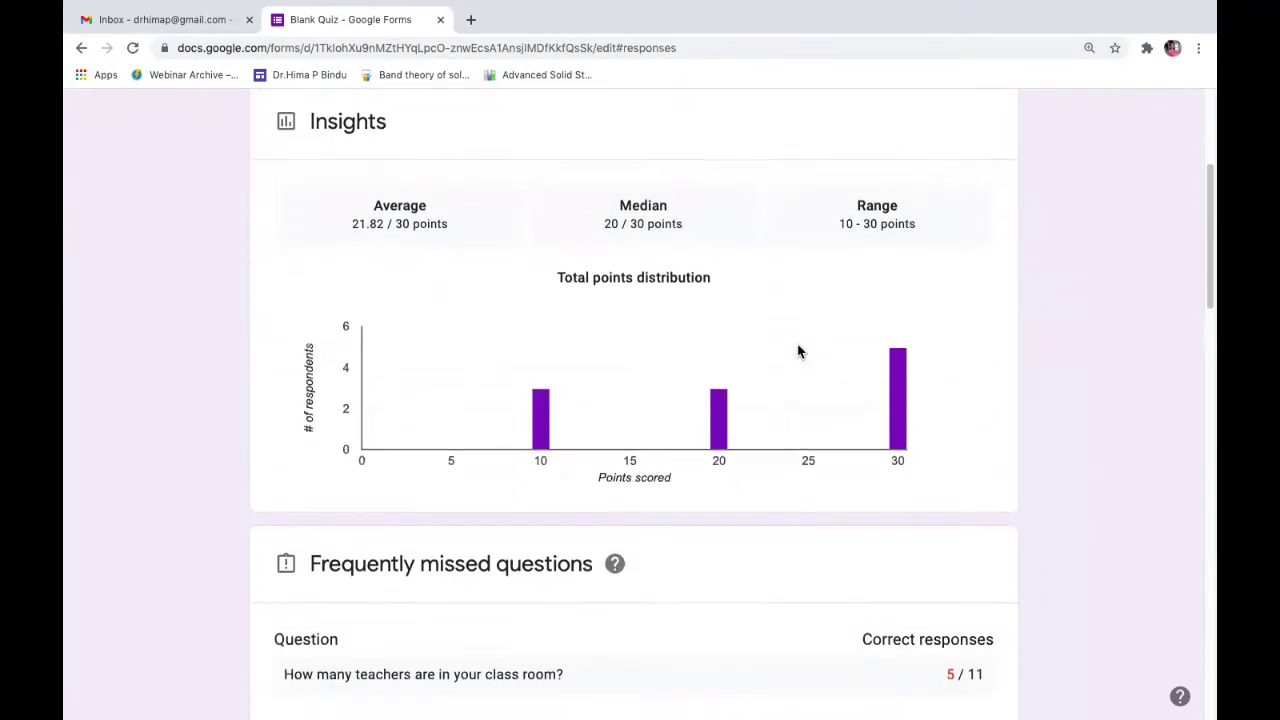
scroll(799, 352, "down", 6)
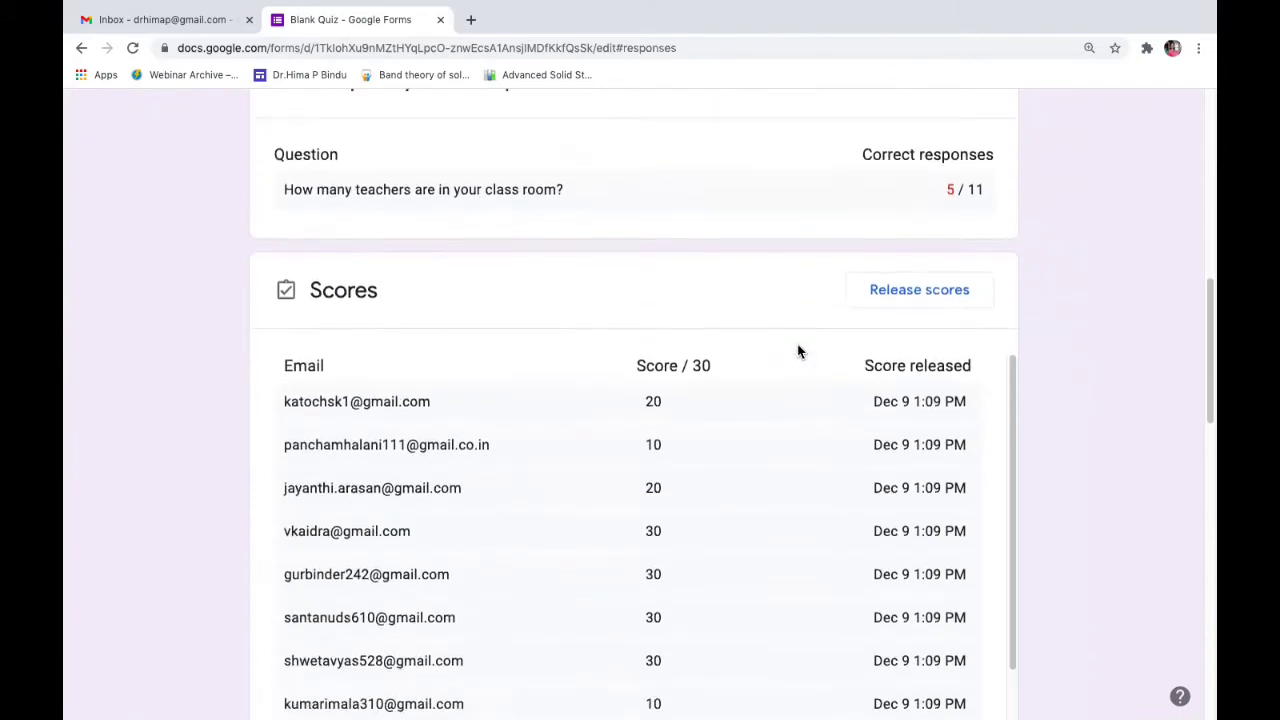
scroll(799, 352, "down", 6)
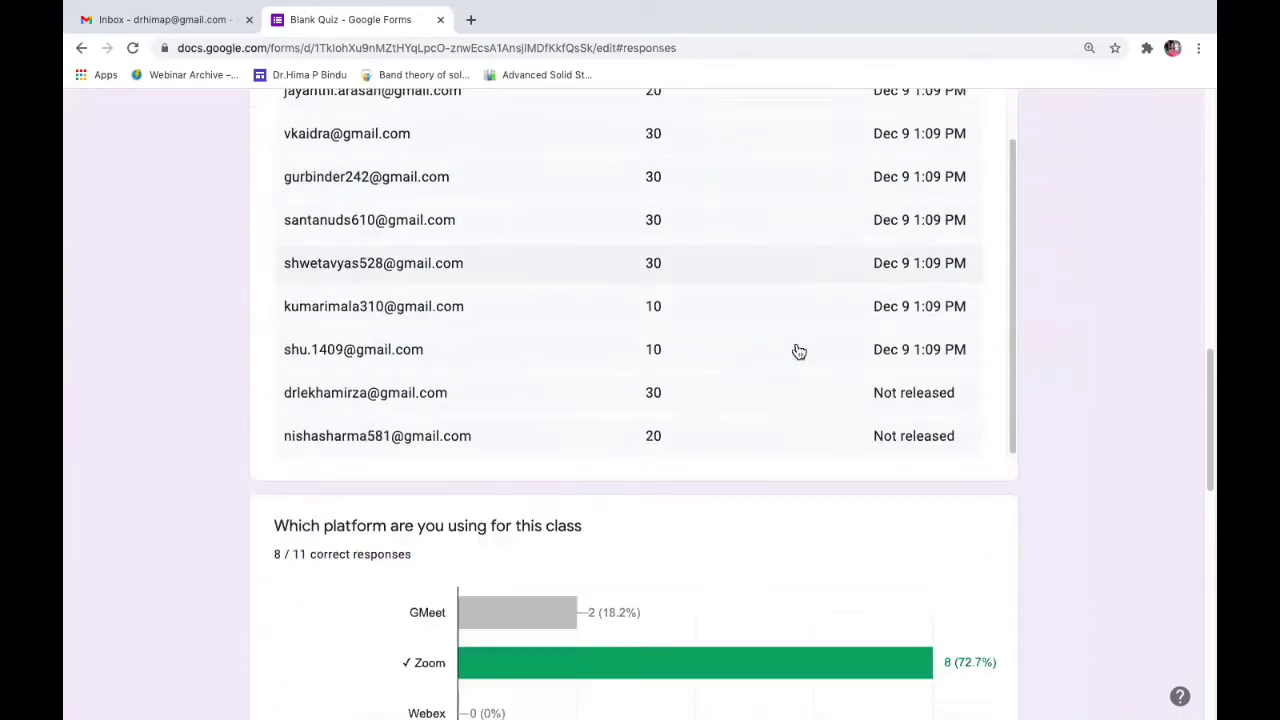
scroll(799, 352, "down", 6)
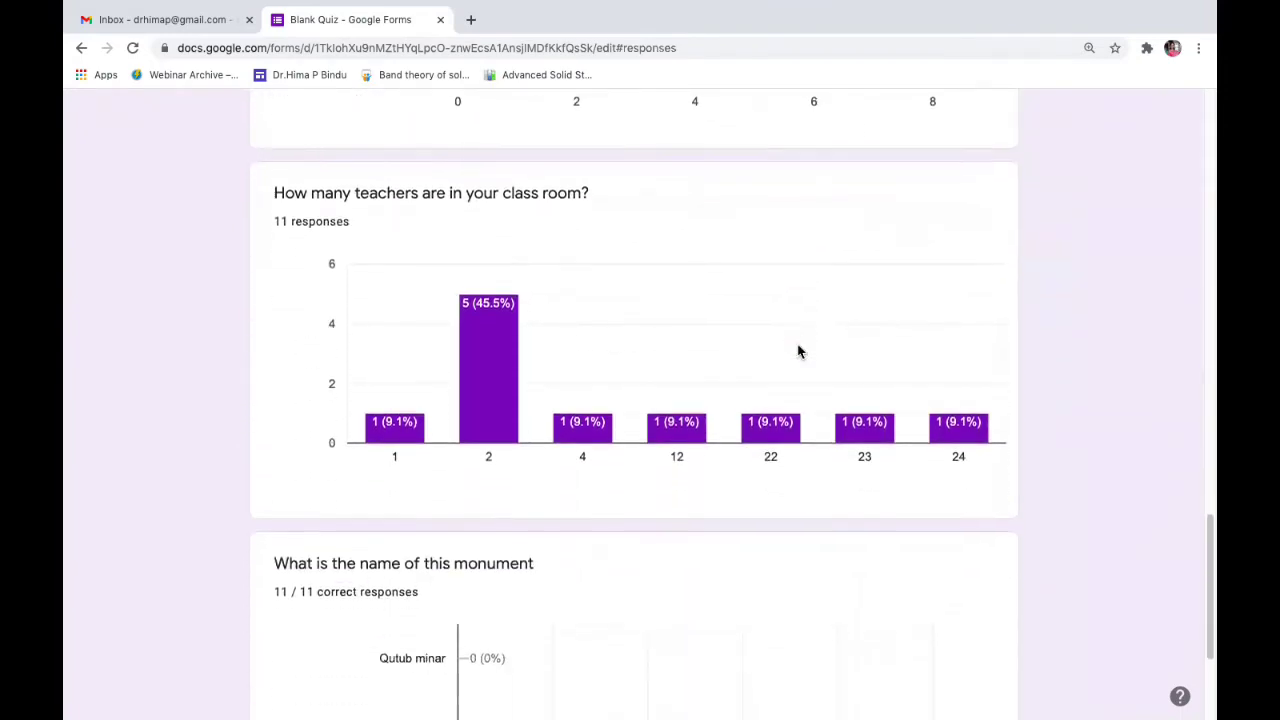
scroll(799, 352, "up", 15)
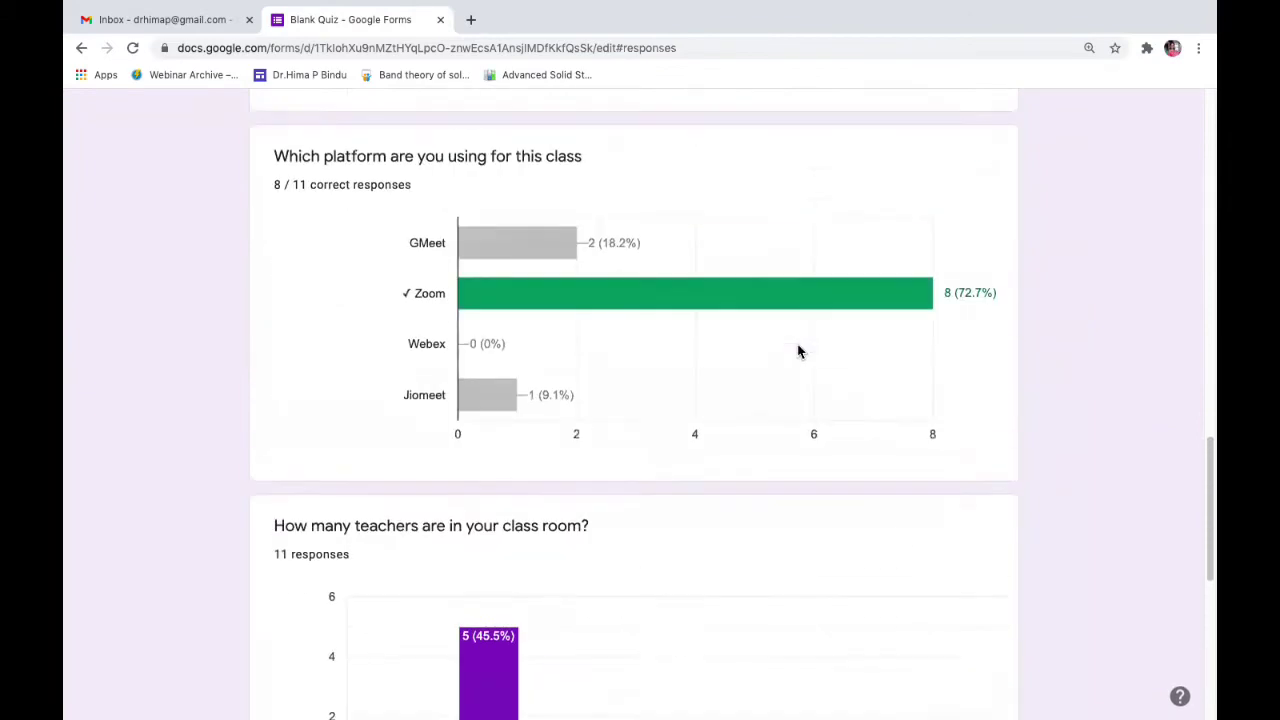
scroll(799, 352, "up", 5)
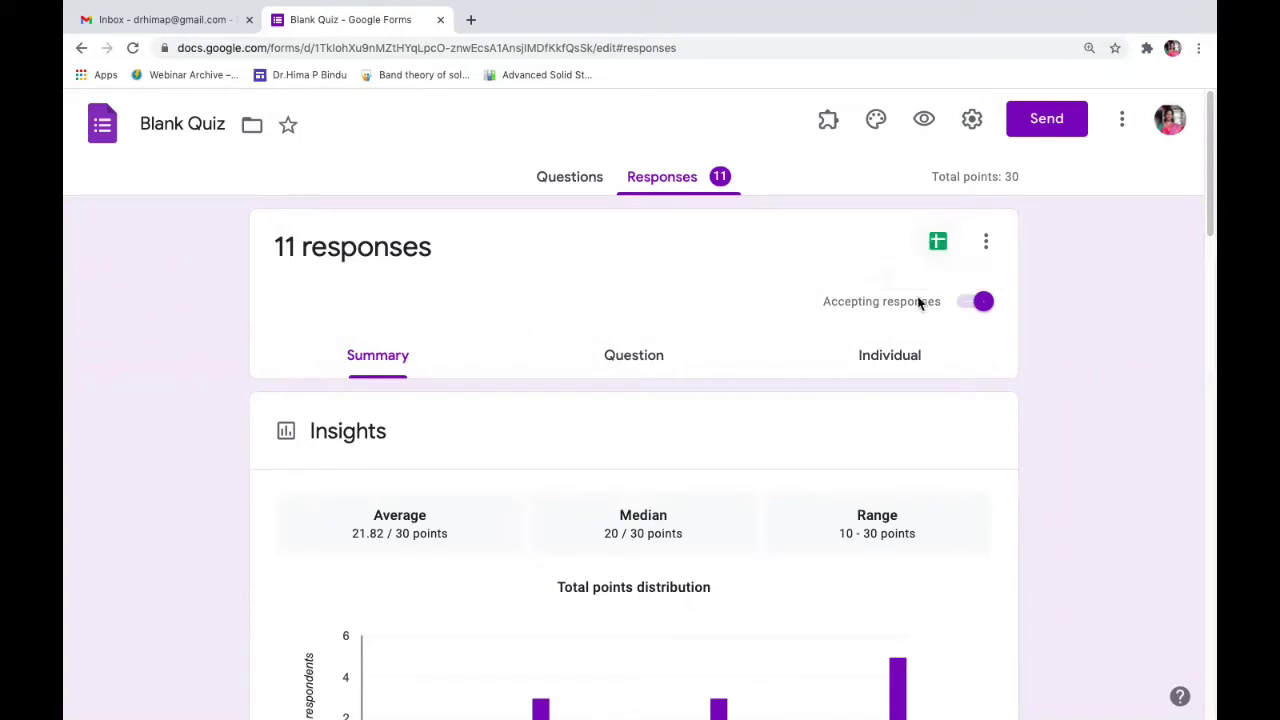
scroll(900, 418, "down", 2)
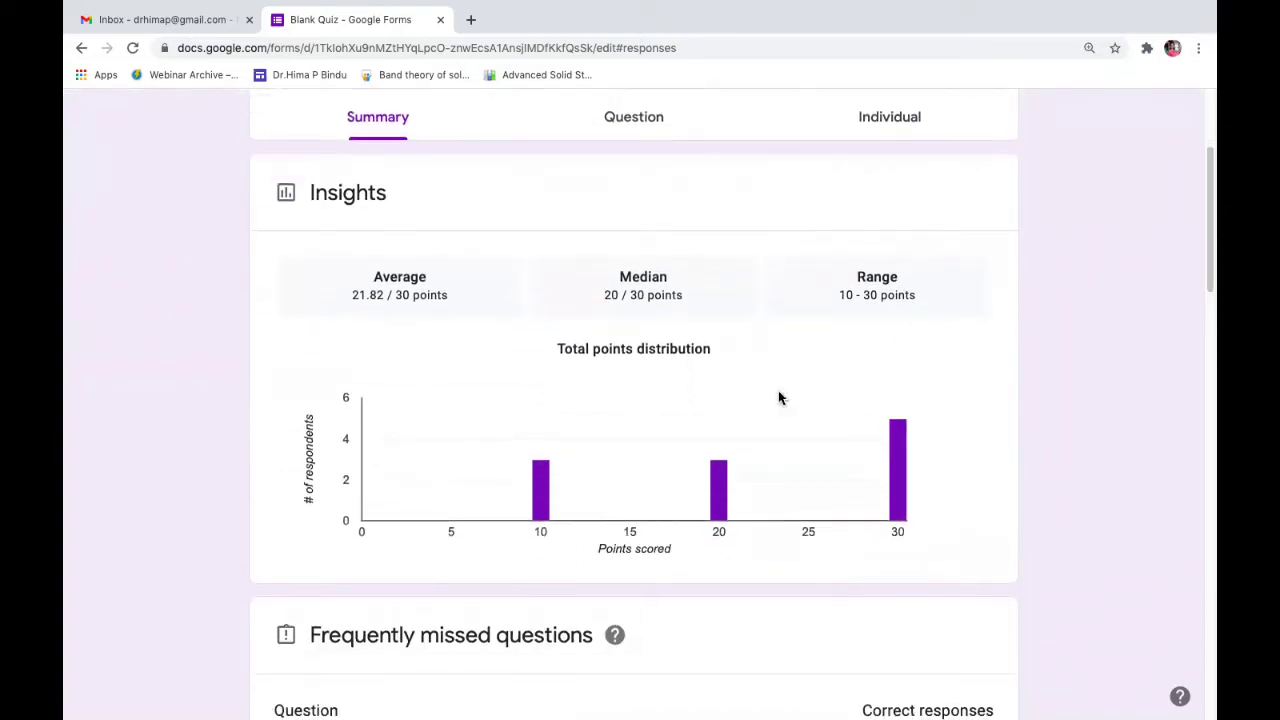
scroll(1003, 430, "down", 1)
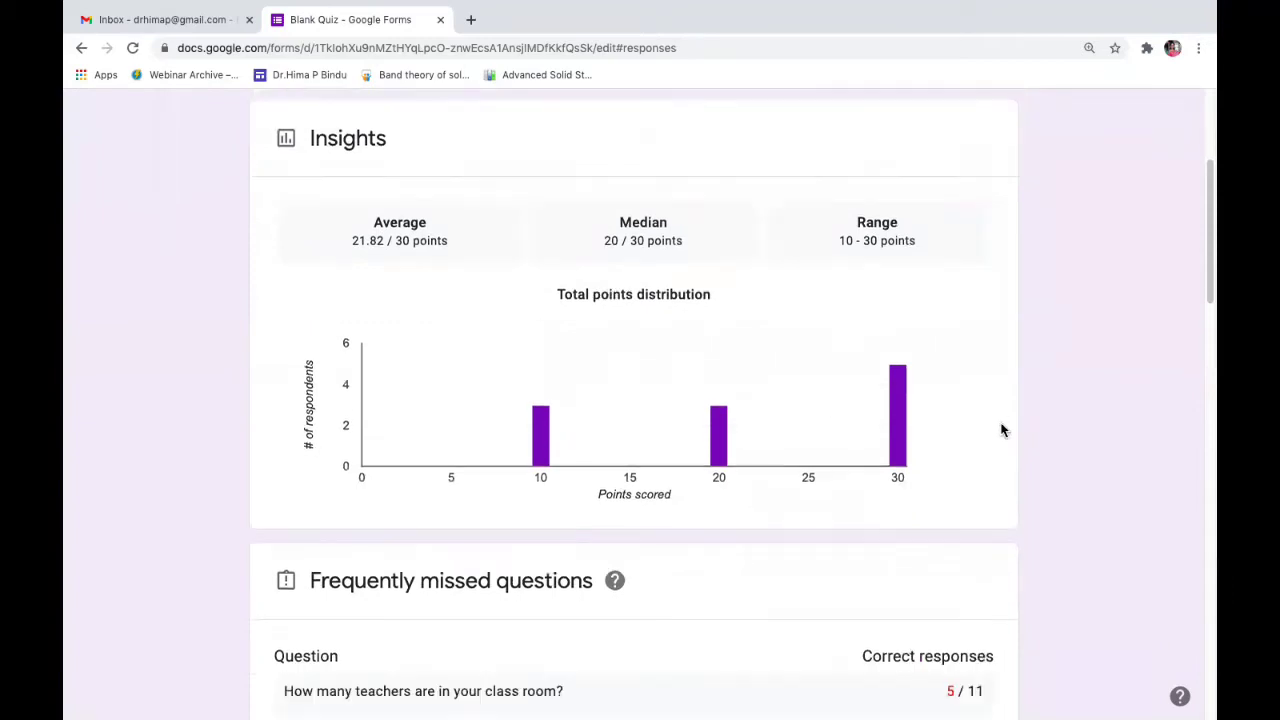
scroll(1003, 430, "down", 5)
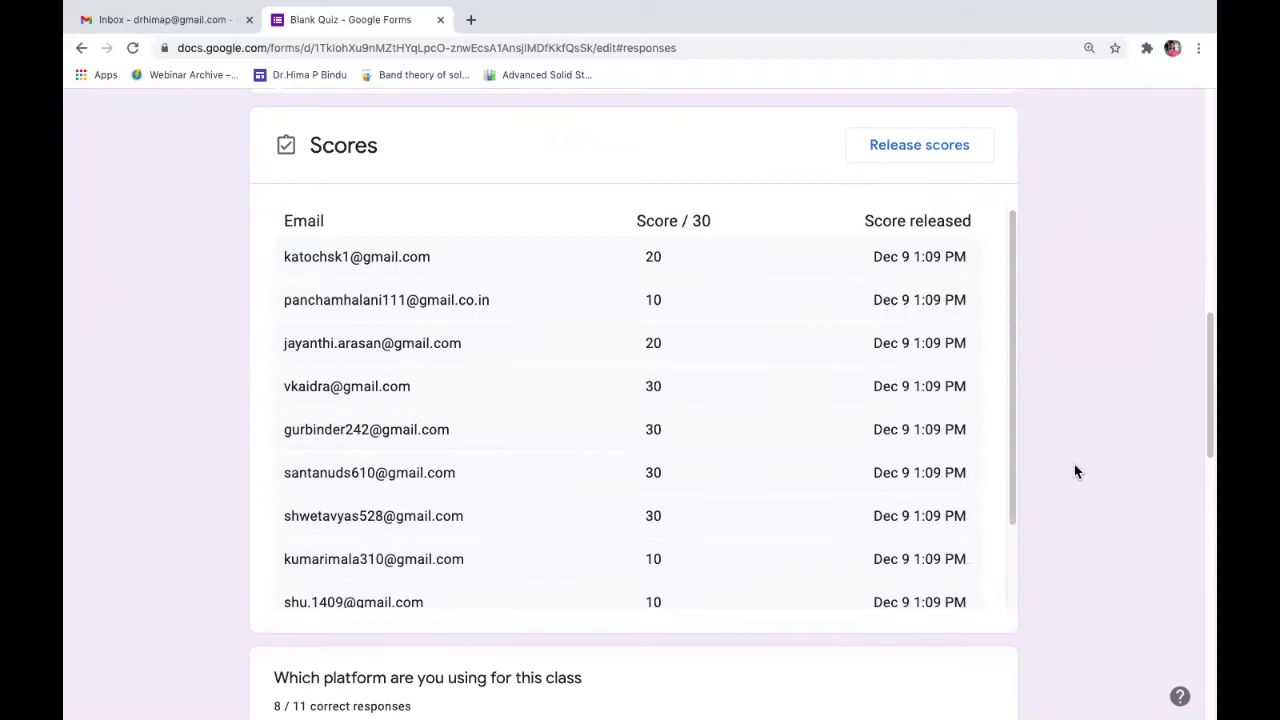
scroll(1073, 457, "up", 4)
scroll(1072, 459, "up", 4)
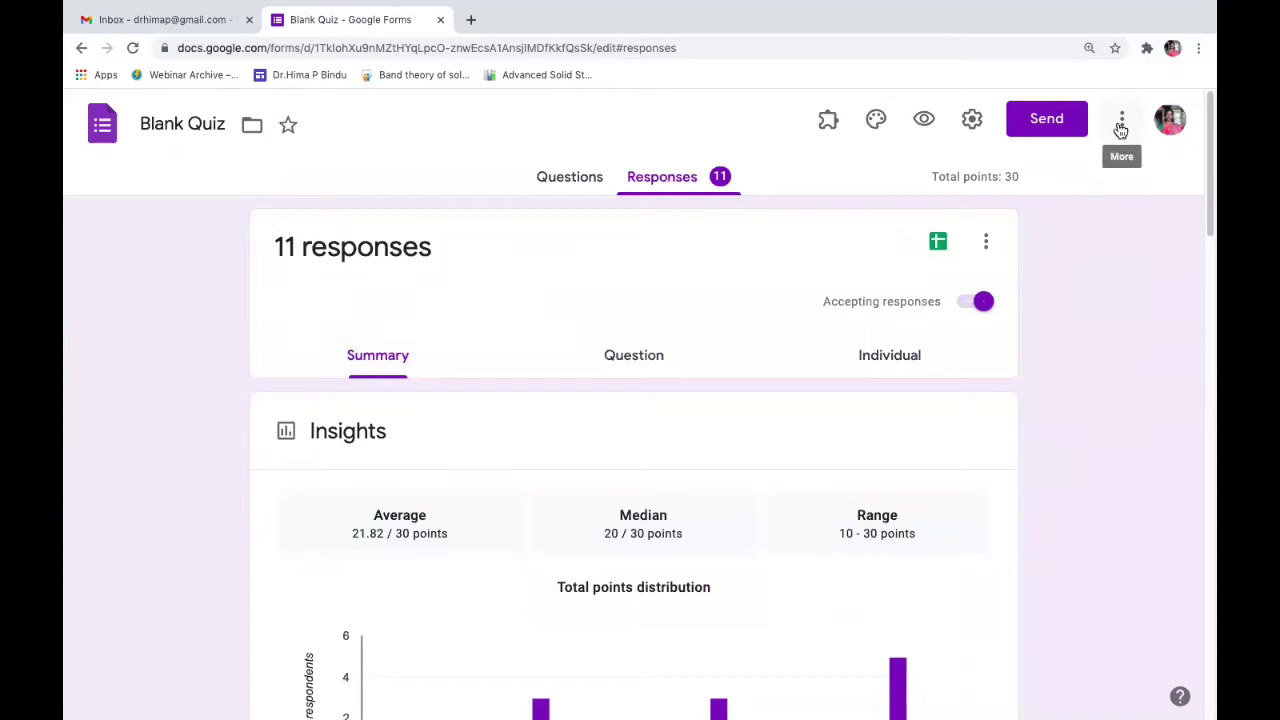
Step: Open the print version of the response summary and publish its analytics to all respondents
scroll(1126, 120, "up", 3)
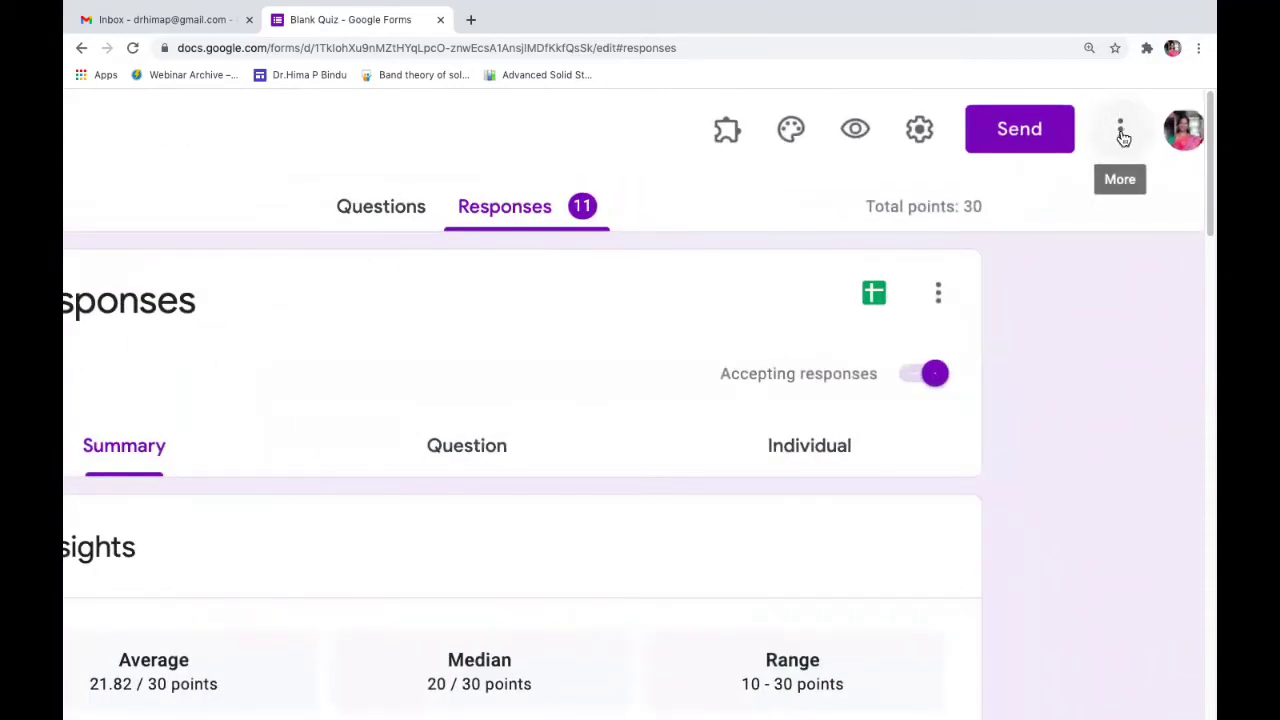
left_click(1121, 133)
scroll(1058, 229, "down", 3)
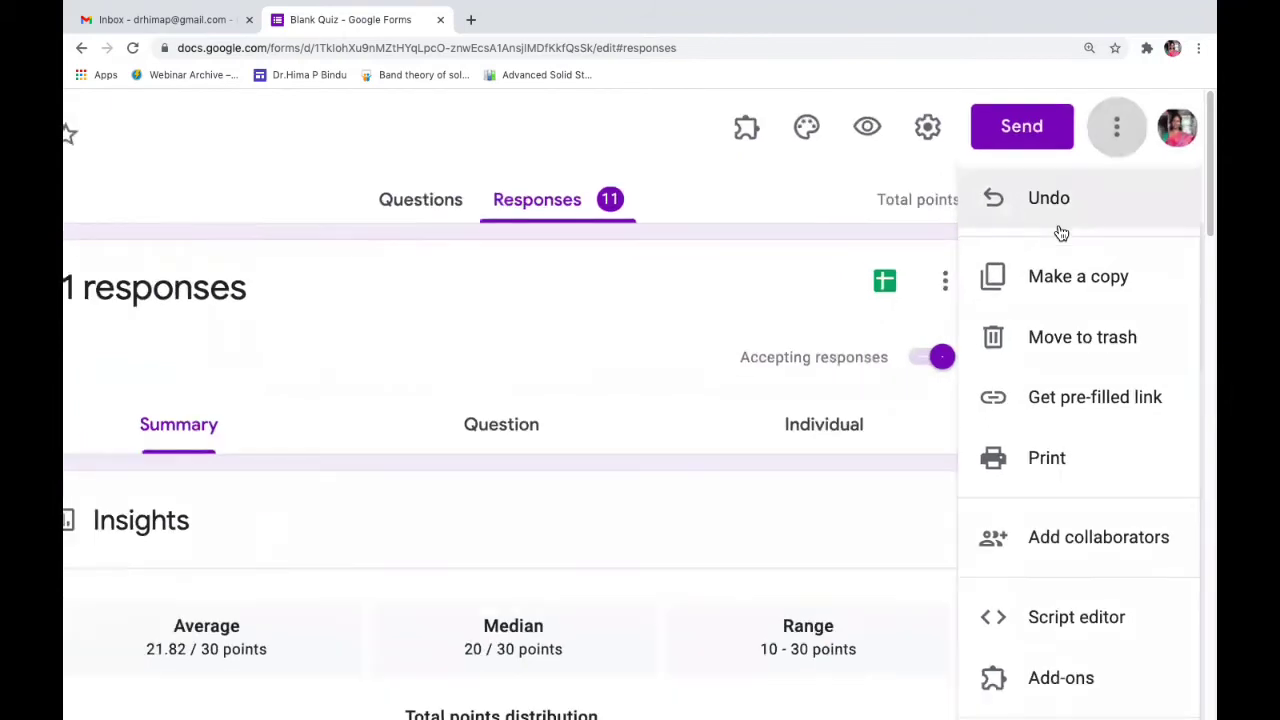
scroll(1061, 233, "down", 1)
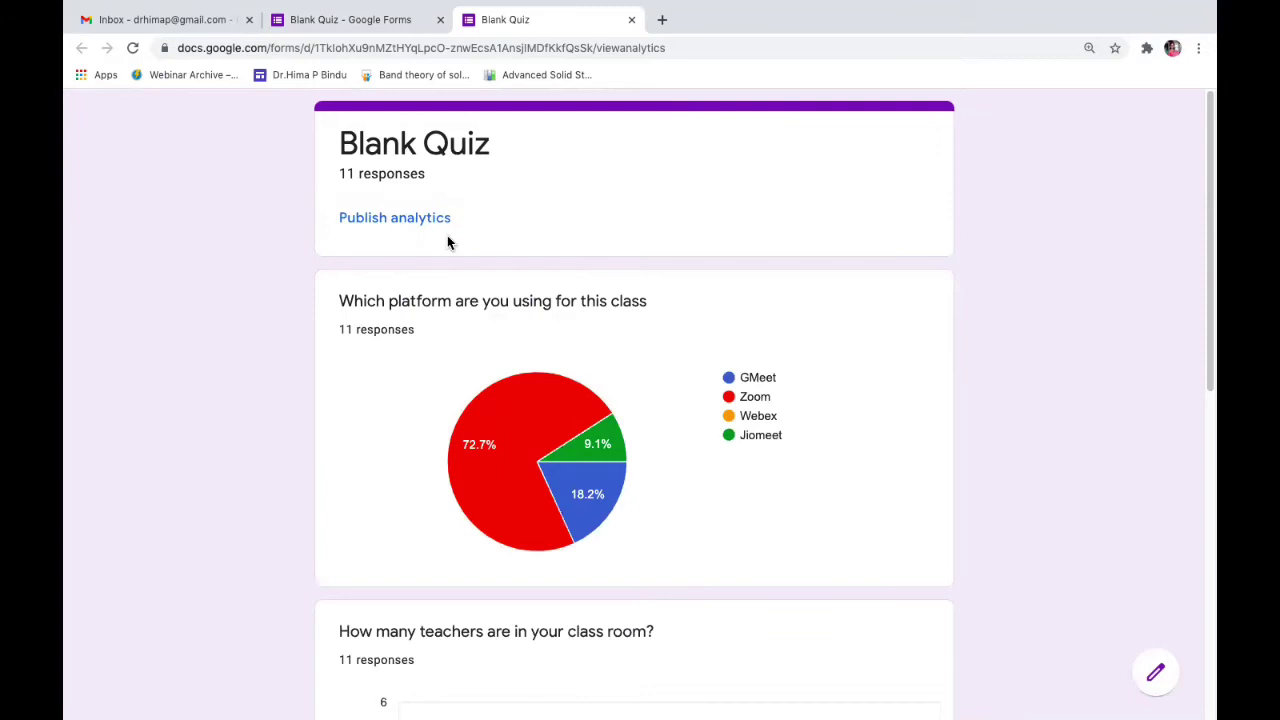
left_click(383, 222)
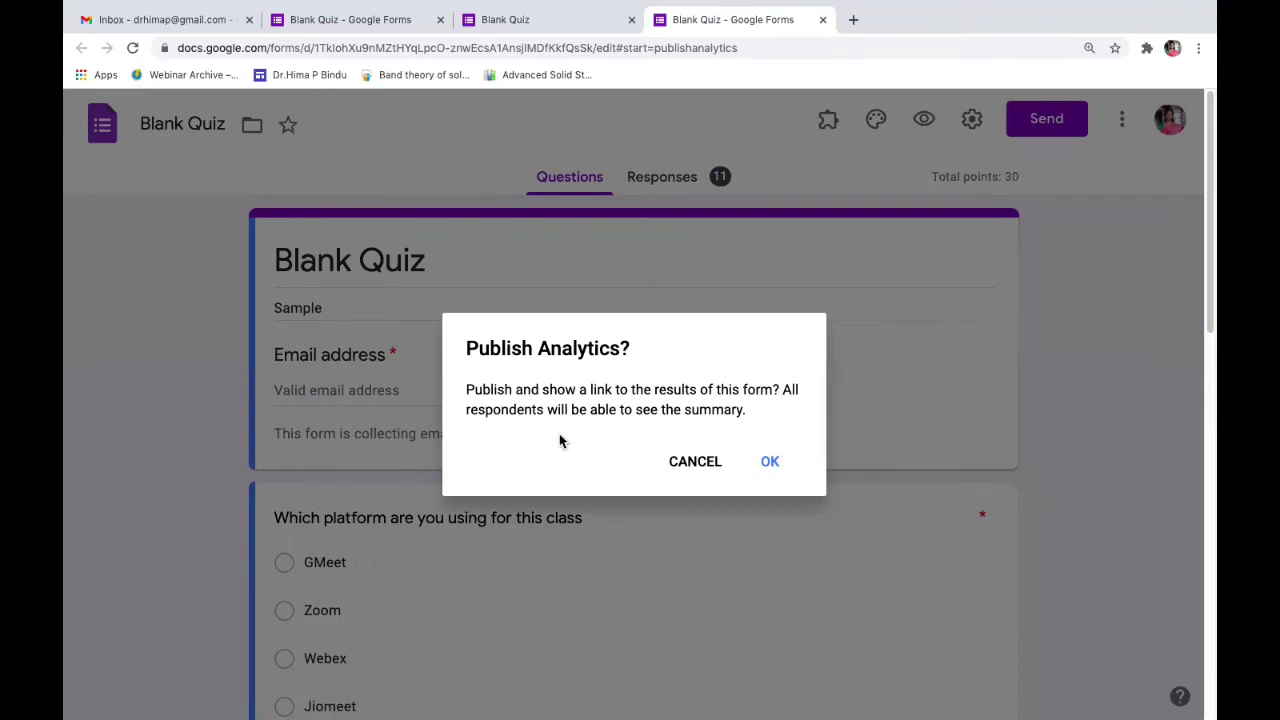
left_click(768, 463)
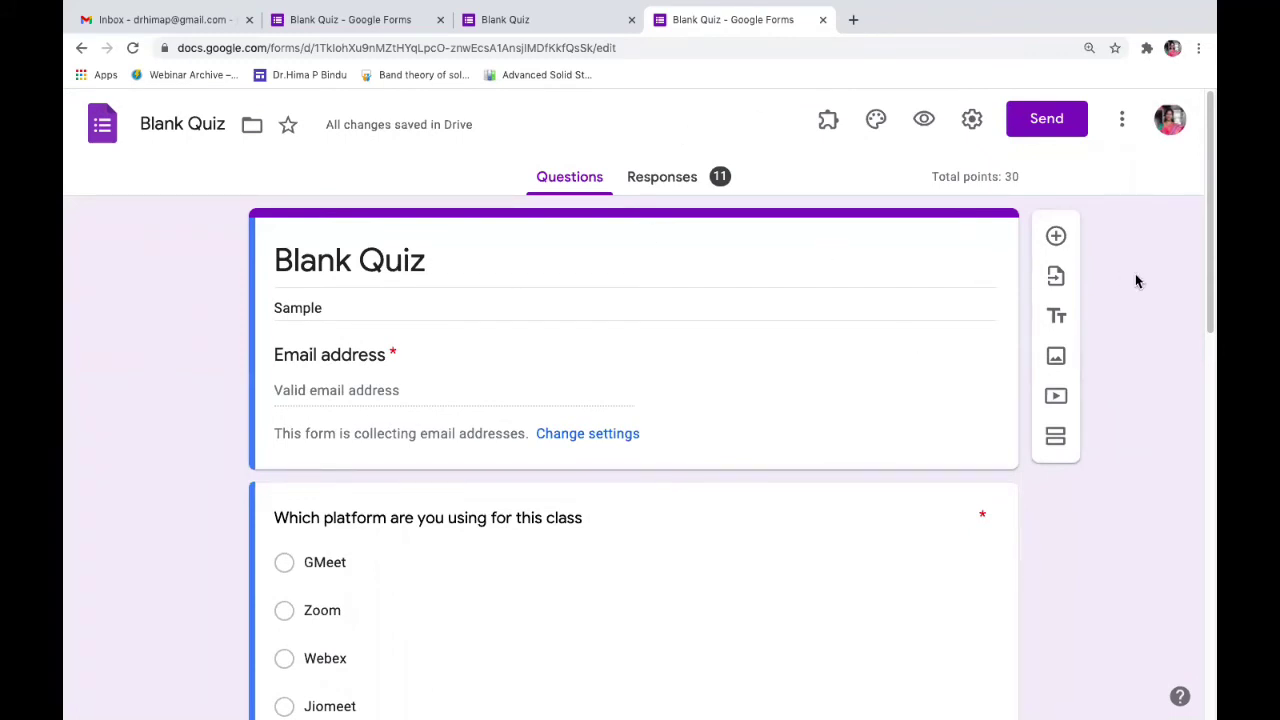
key("ctrl+plus")
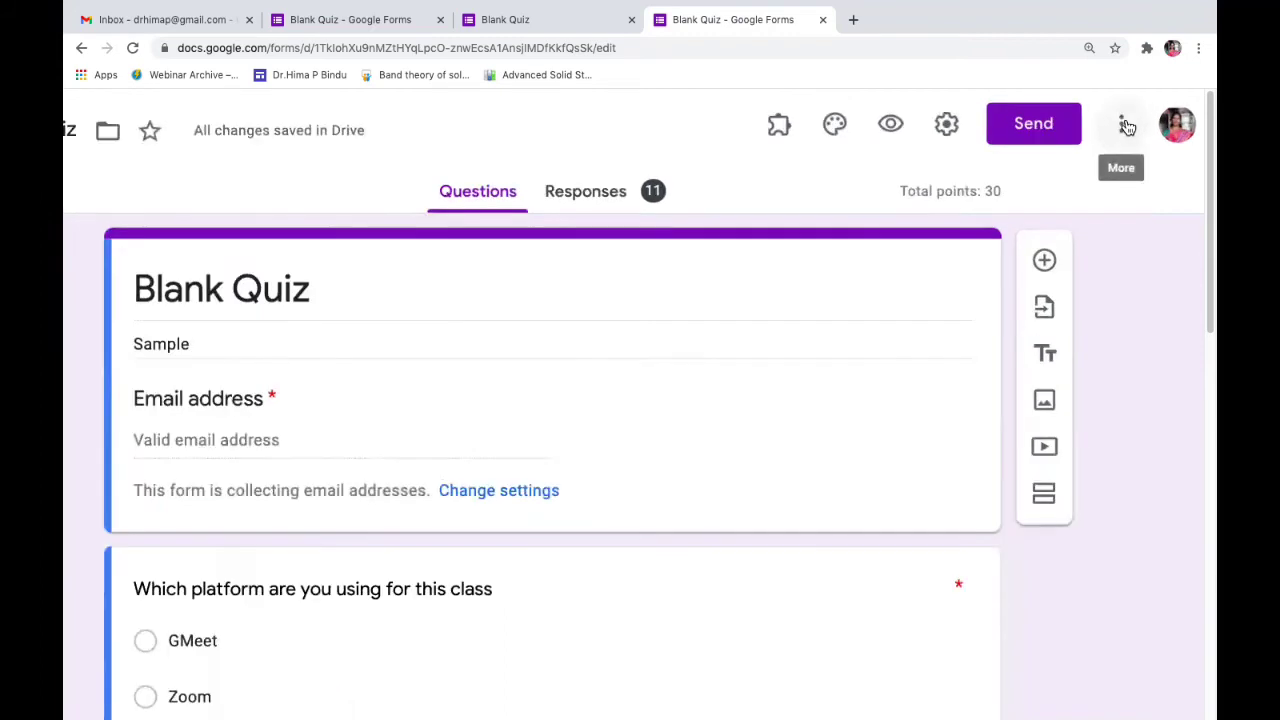
left_click(1121, 126)
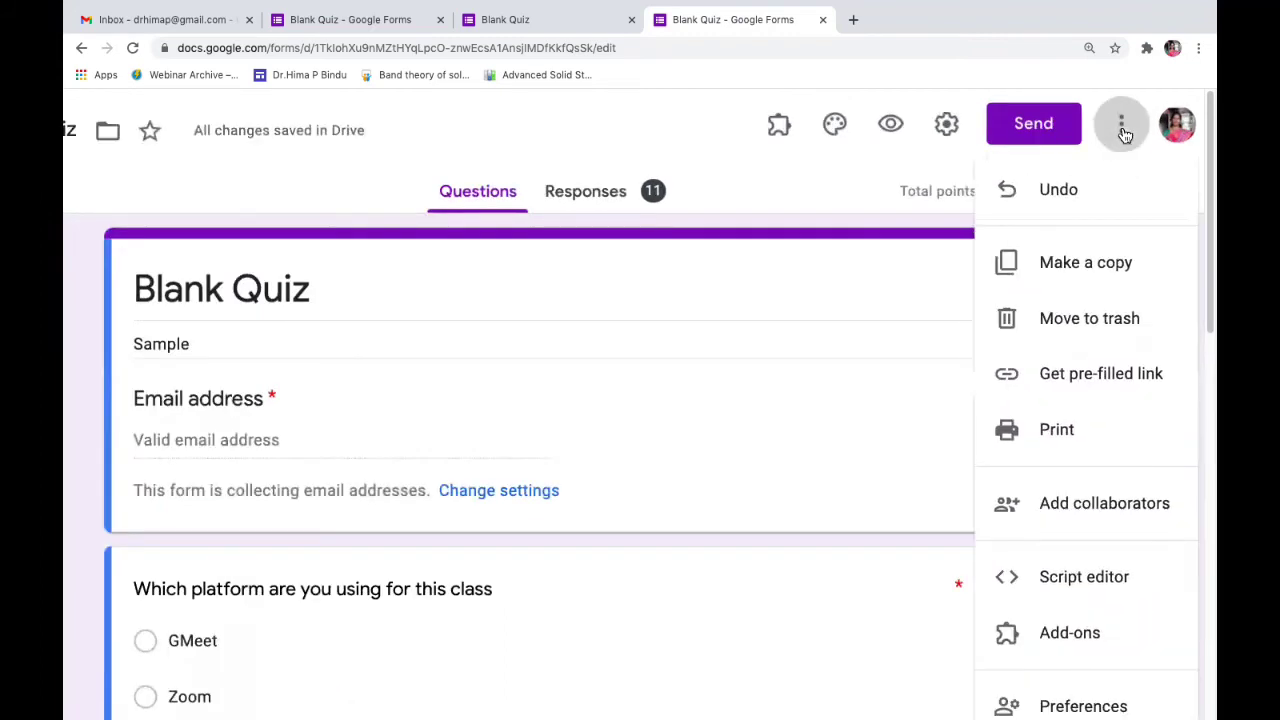
scroll(1066, 451, "down", 1)
scroll(1064, 452, "down", 3)
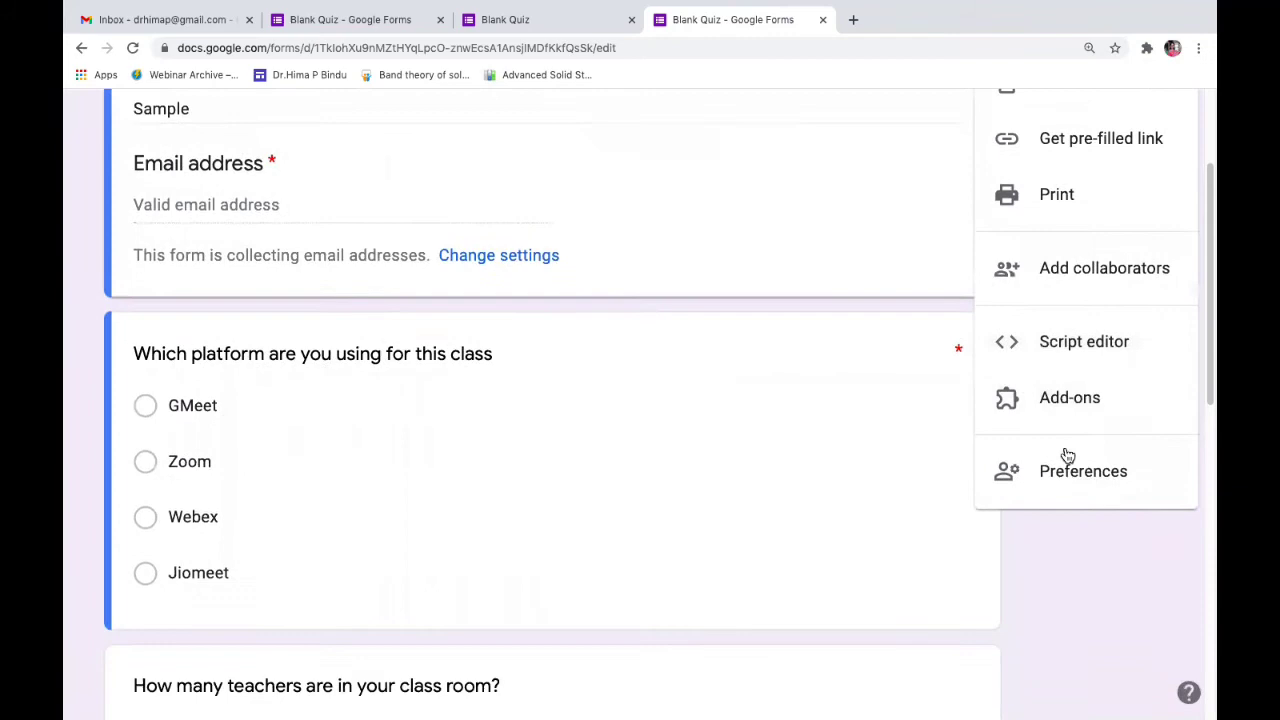
scroll(1040, 395, "up", 4)
left_click(1054, 360)
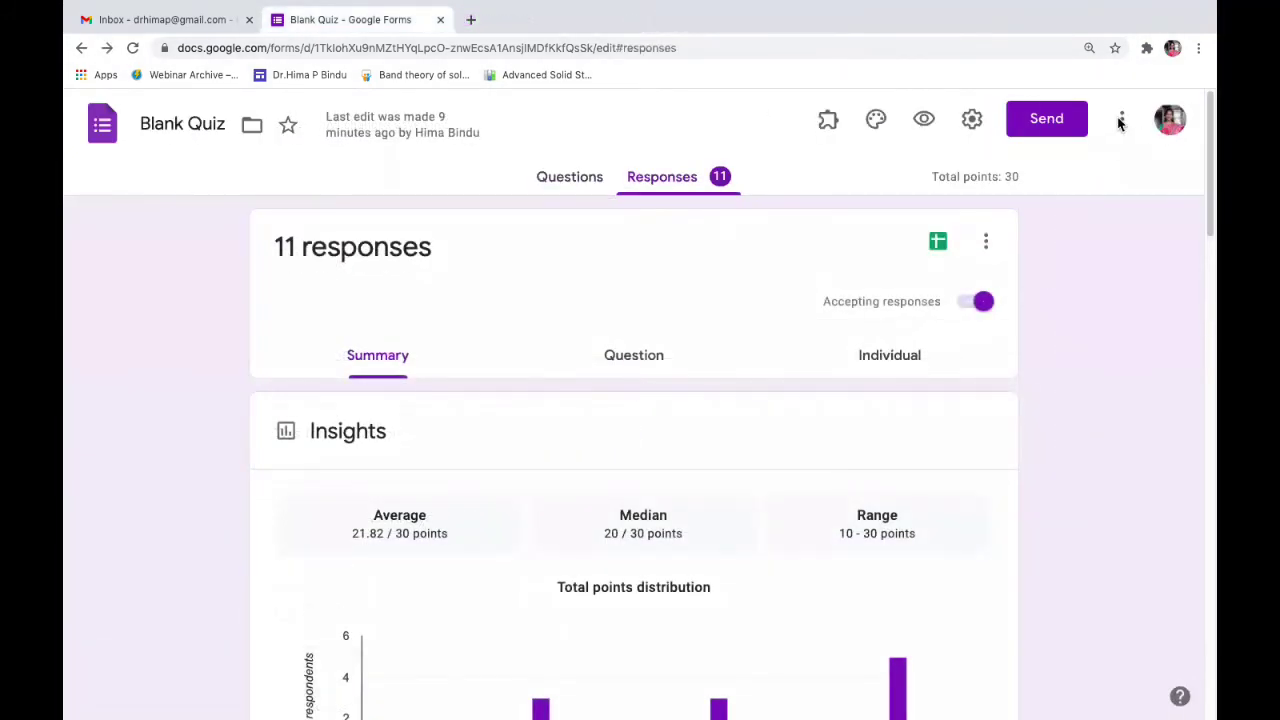
Step: Open the published response summary through the print option of the quiz responses and review all its question charts
left_click(1121, 120)
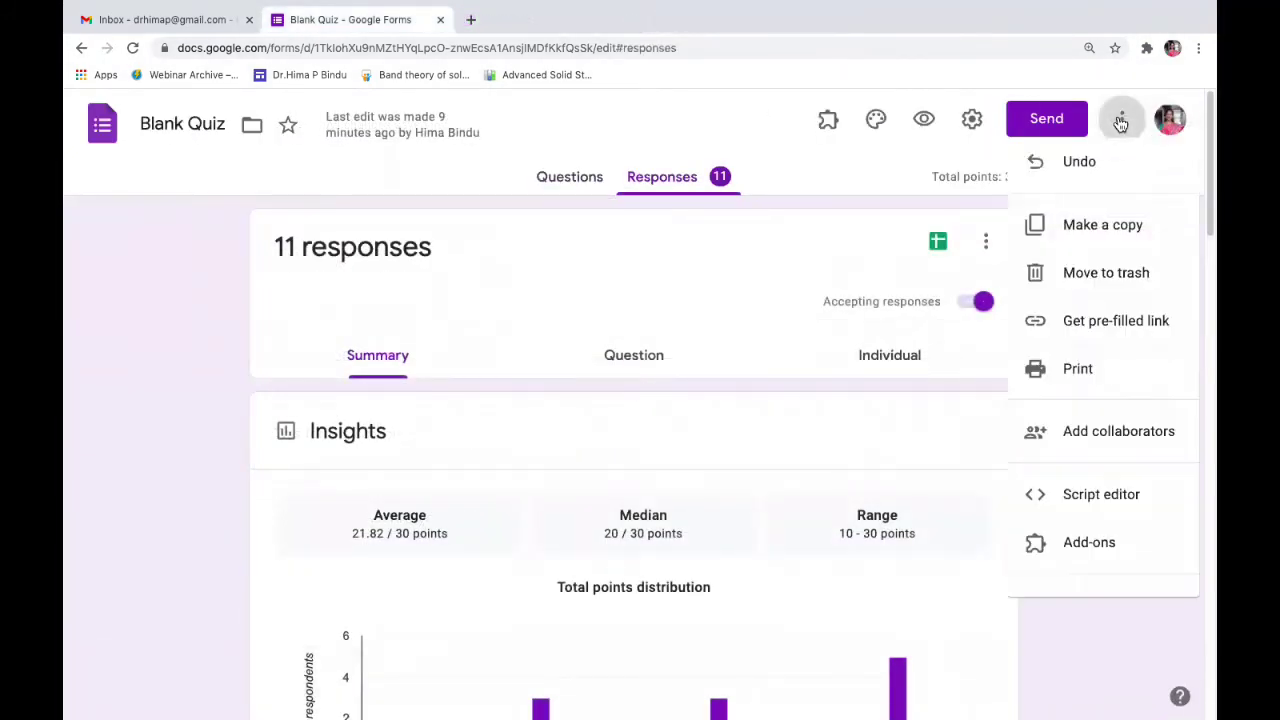
left_click(1036, 393)
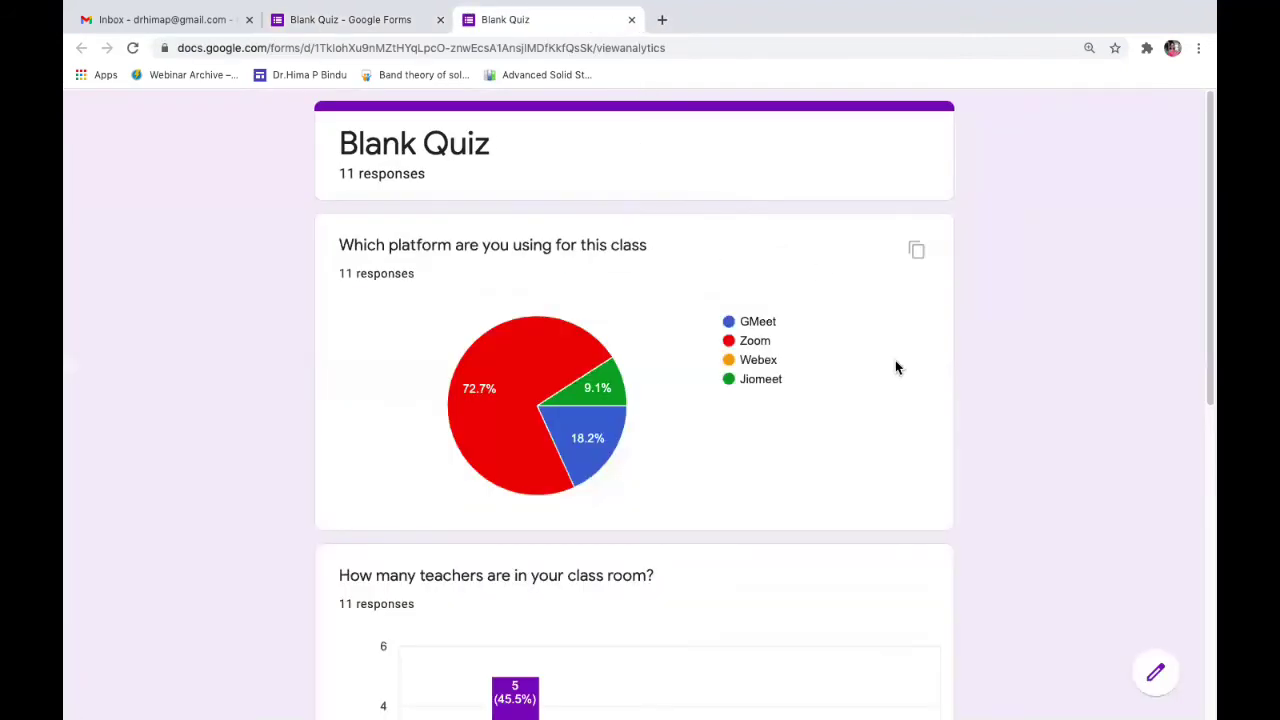
scroll(922, 404, "down", 1)
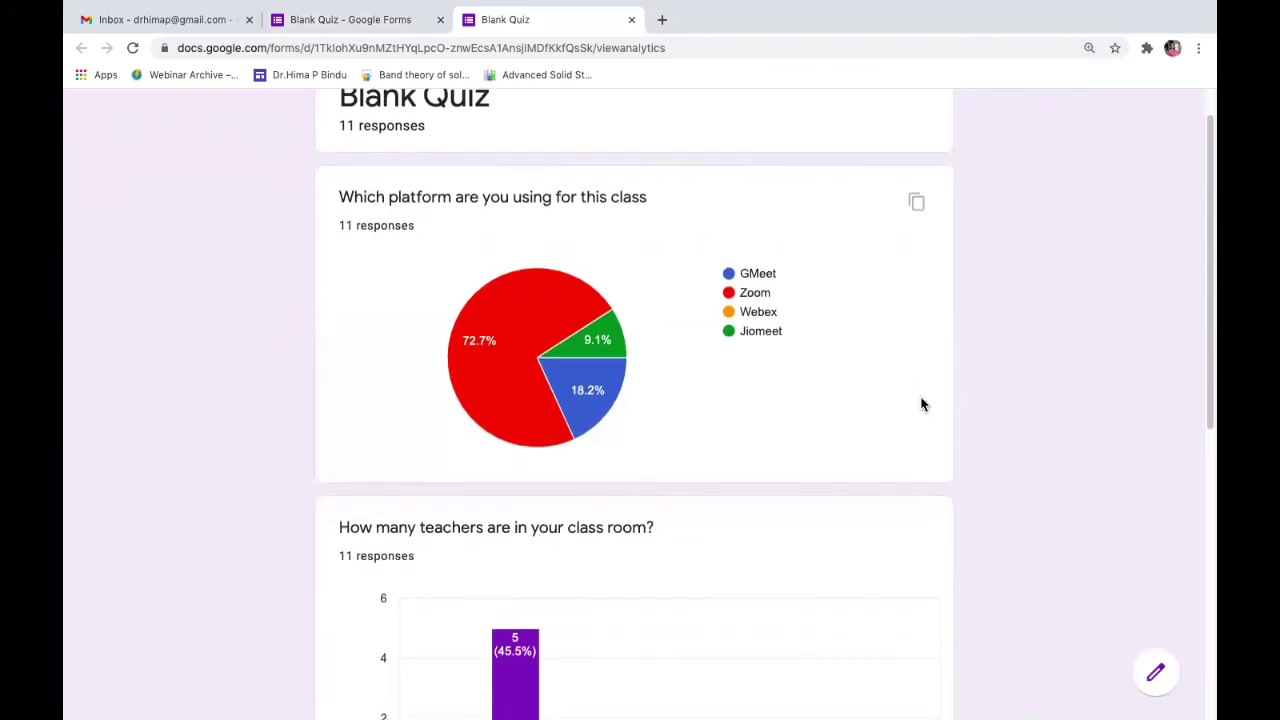
scroll(922, 404, "down", 4)
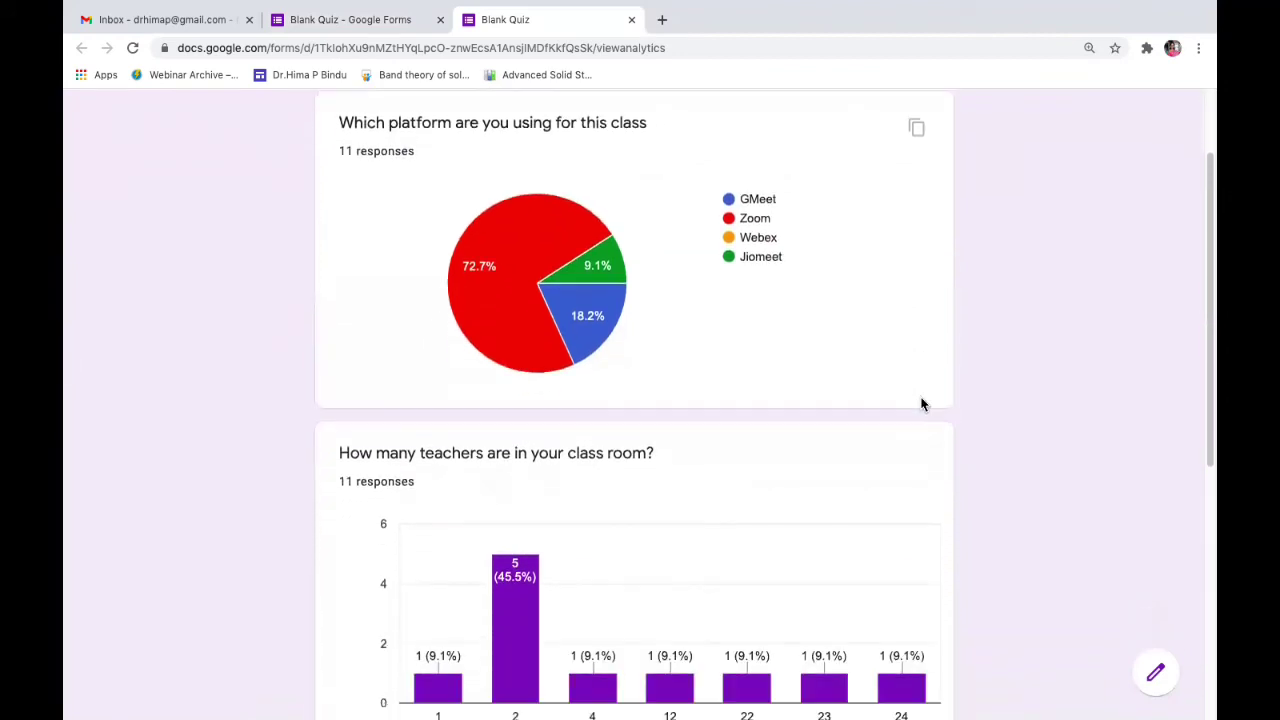
scroll(922, 404, "down", 7)
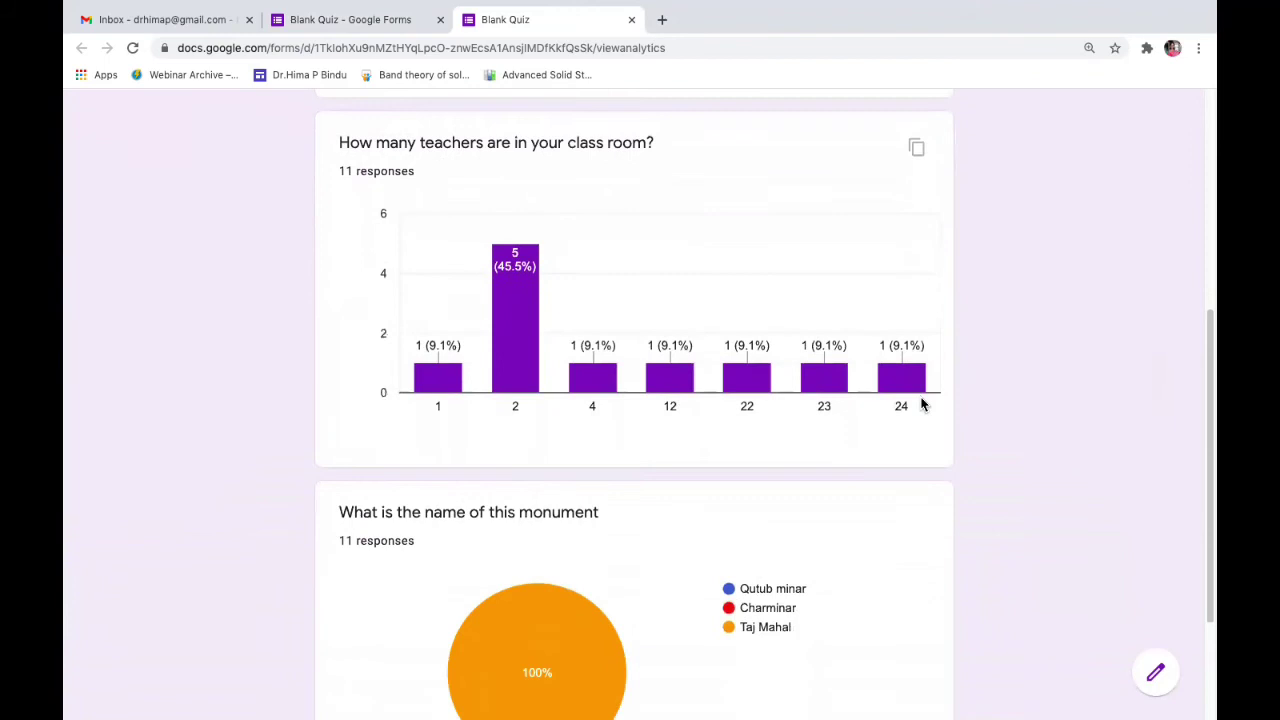
scroll(922, 404, "up", 8)
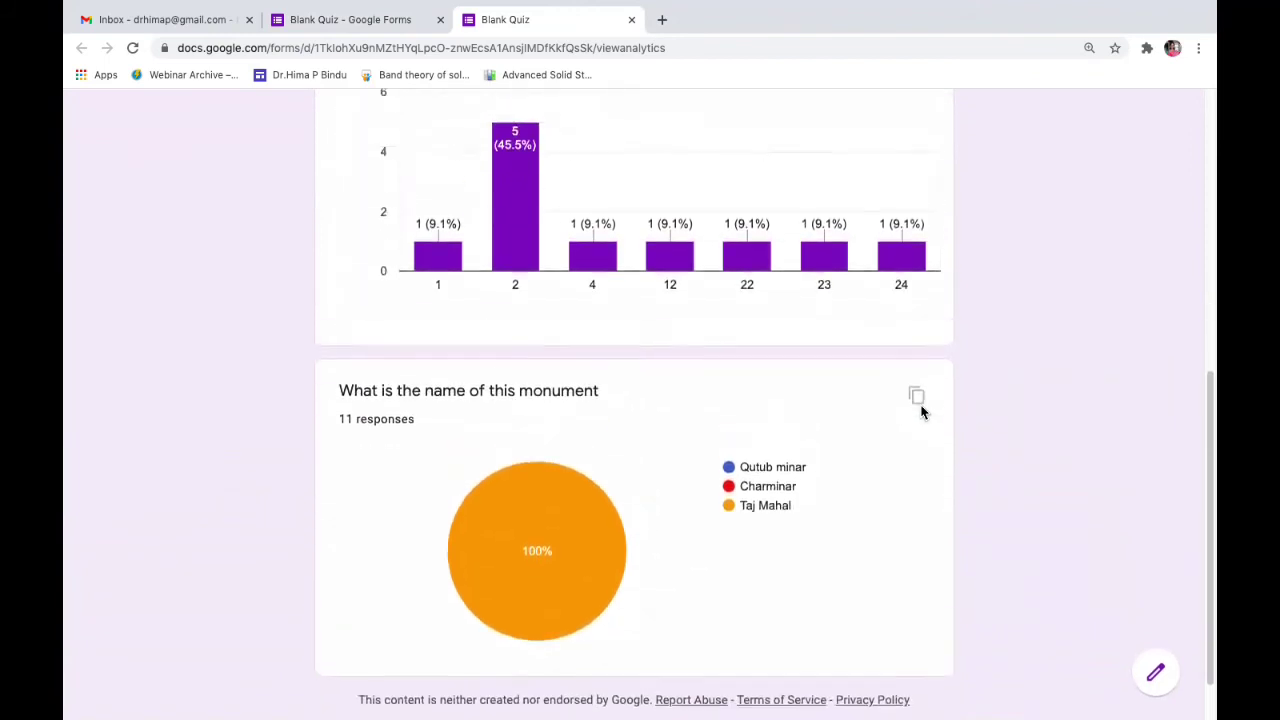
scroll(922, 416, "up", 4)
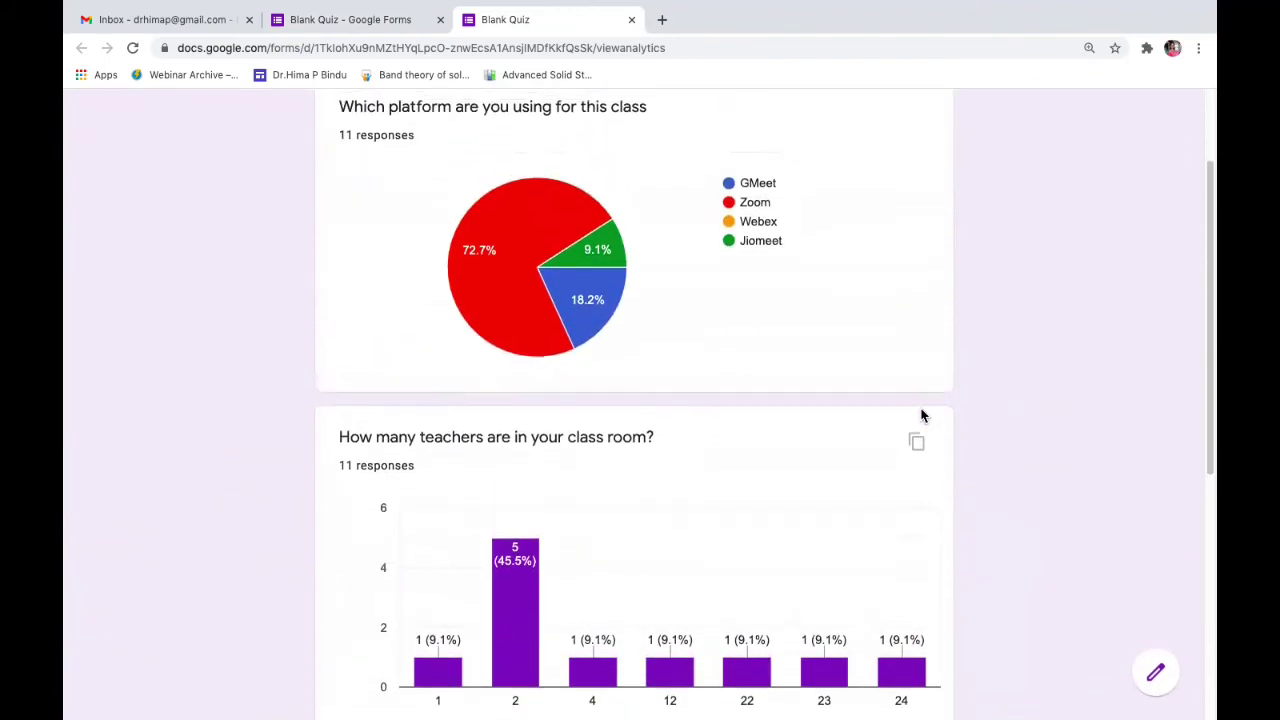
Step: Copy the full web address of the published summary page, ending in viewanalytics
left_click(570, 48)
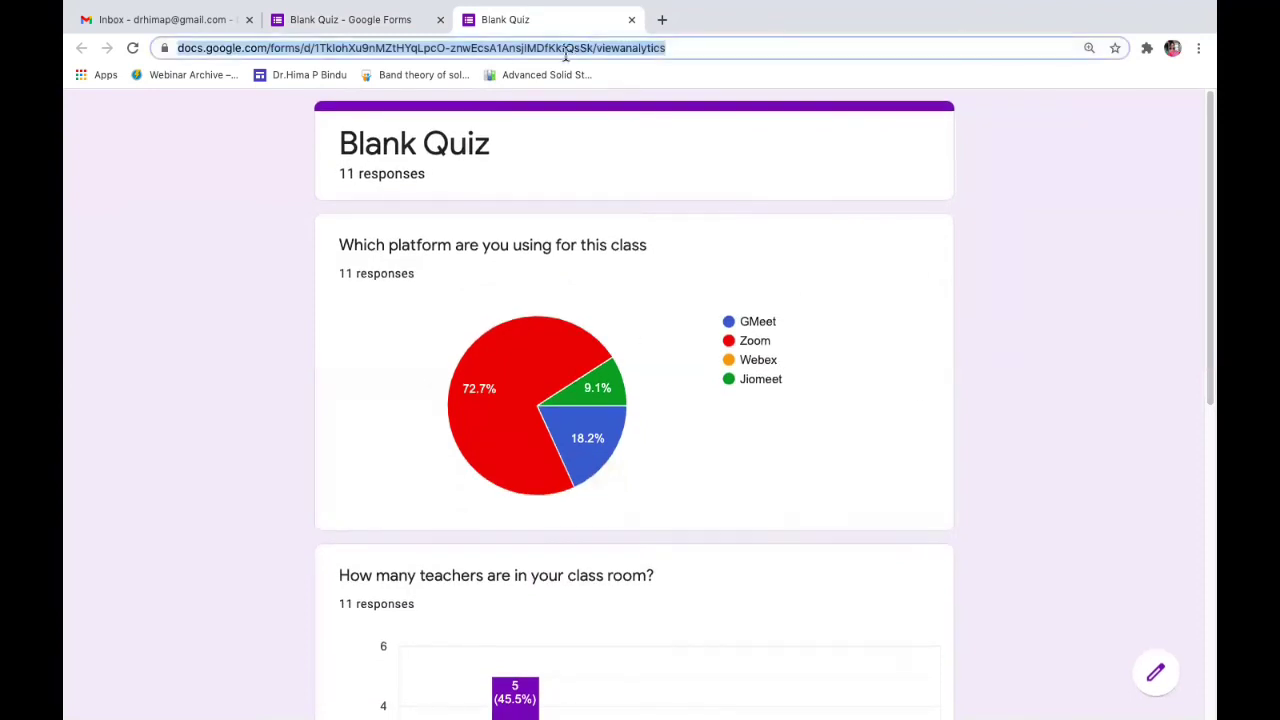
left_click(565, 55)
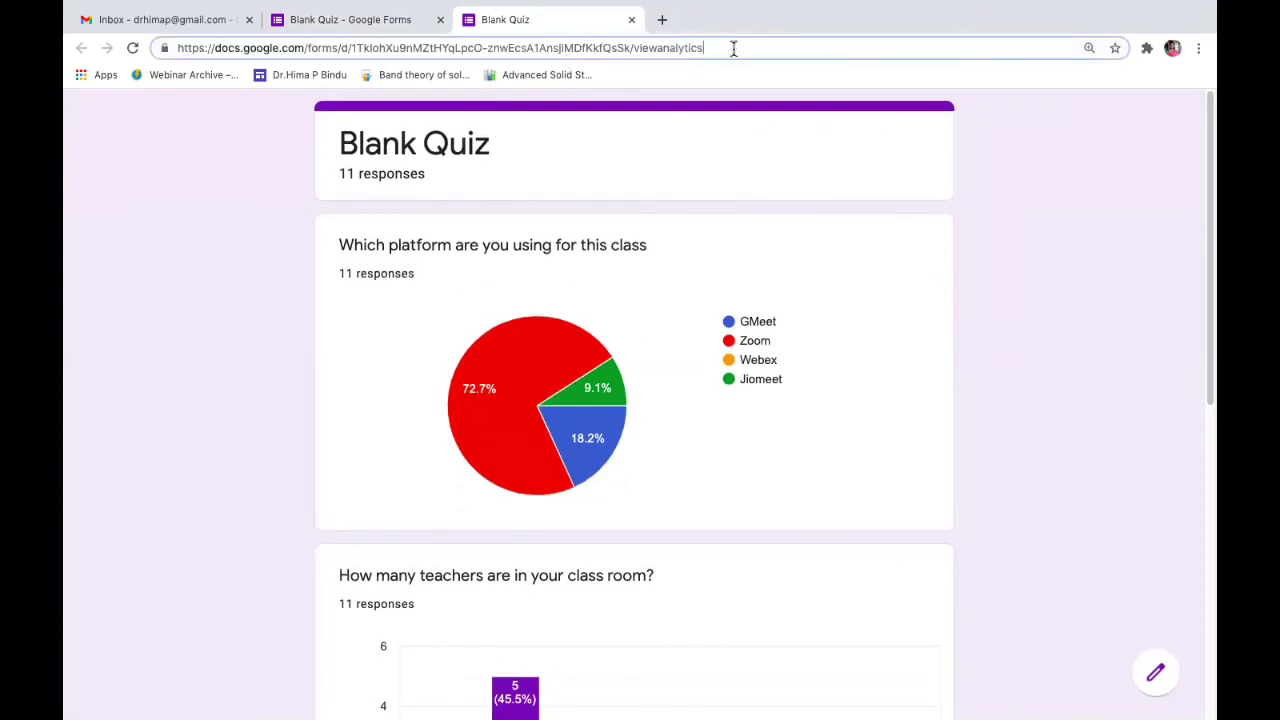
left_click(688, 48)
left_click_drag(726, 40, 174, 48)
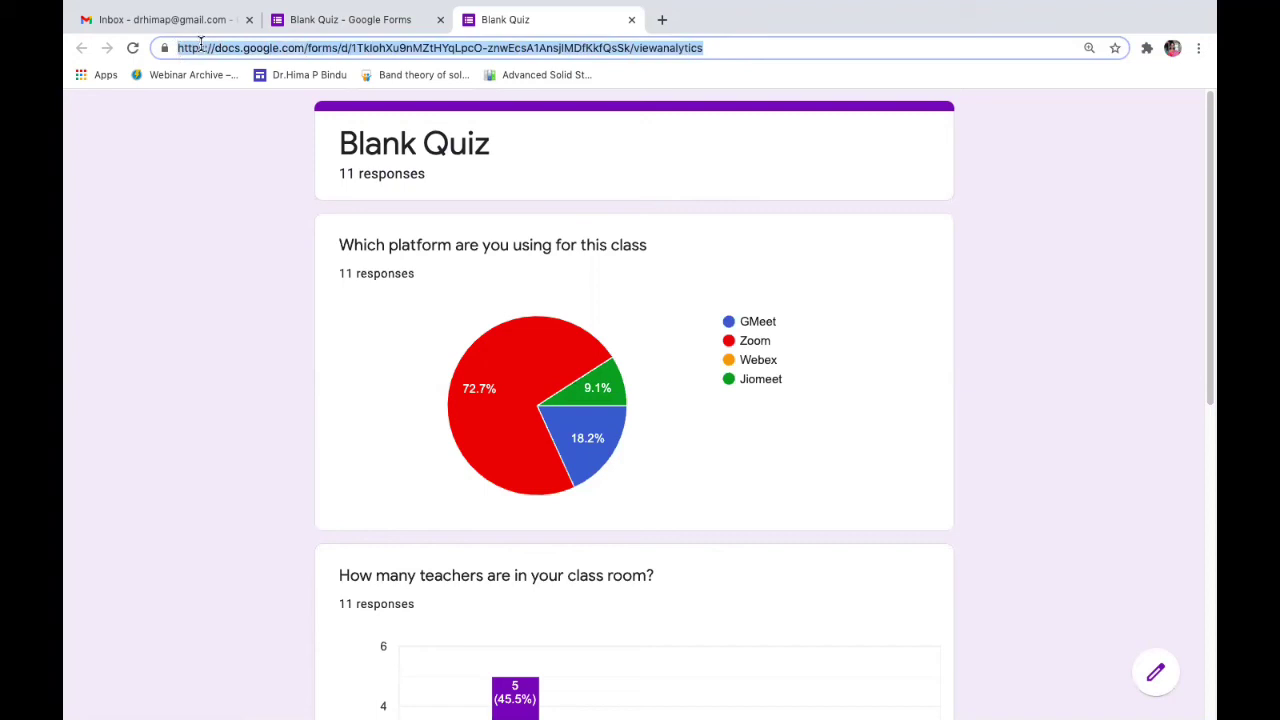
right_click(200, 44)
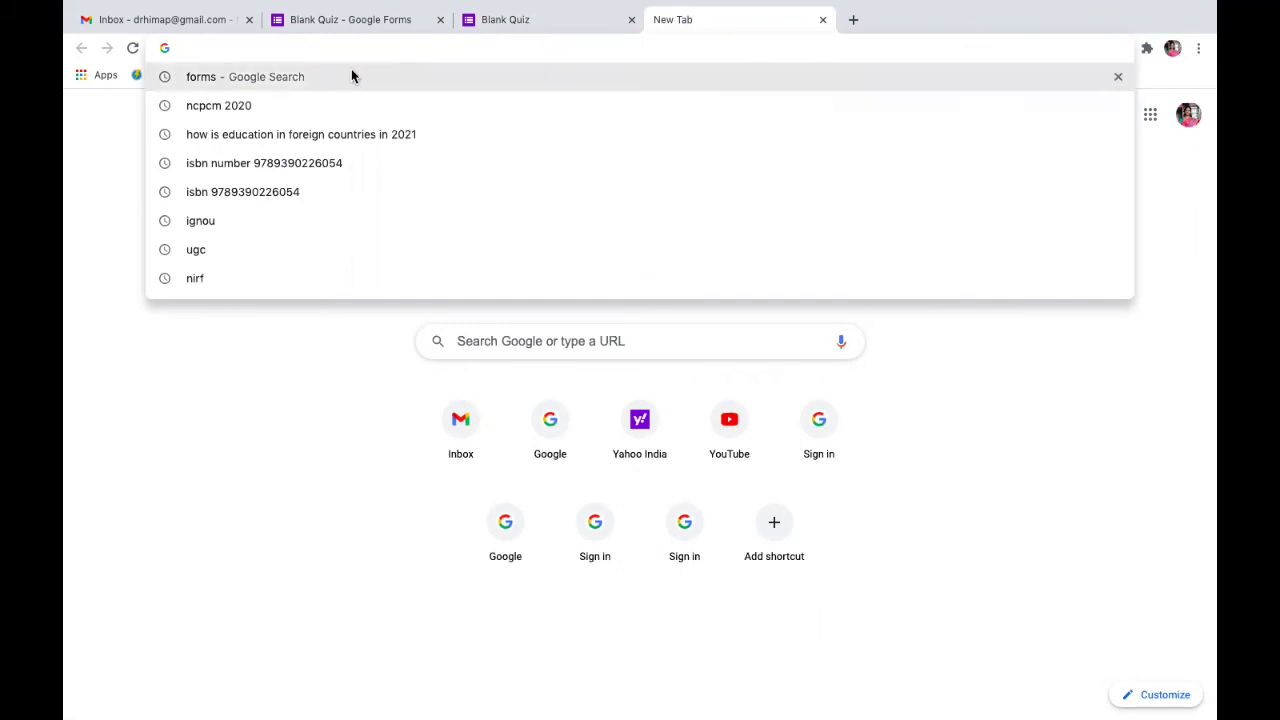
Step: Load the copied viewanalytics address in a new browser tab and look through the shared charts
right_click(308, 47)
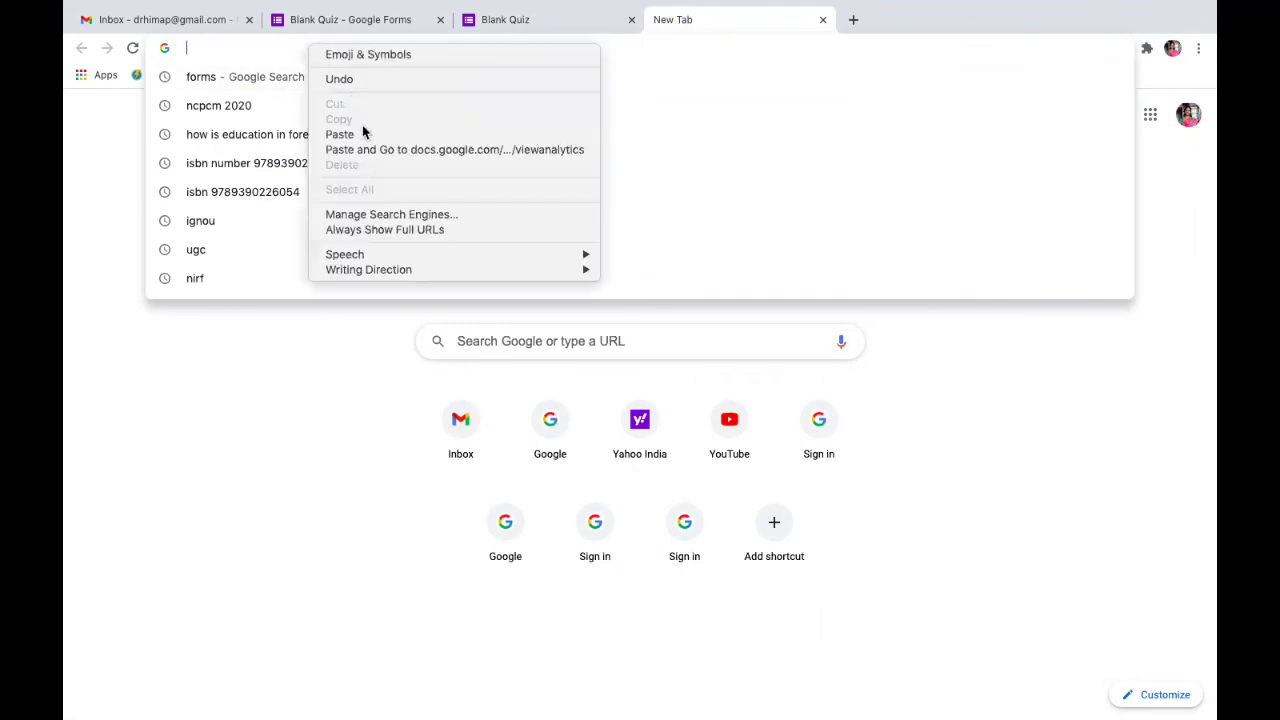
left_click(377, 152)
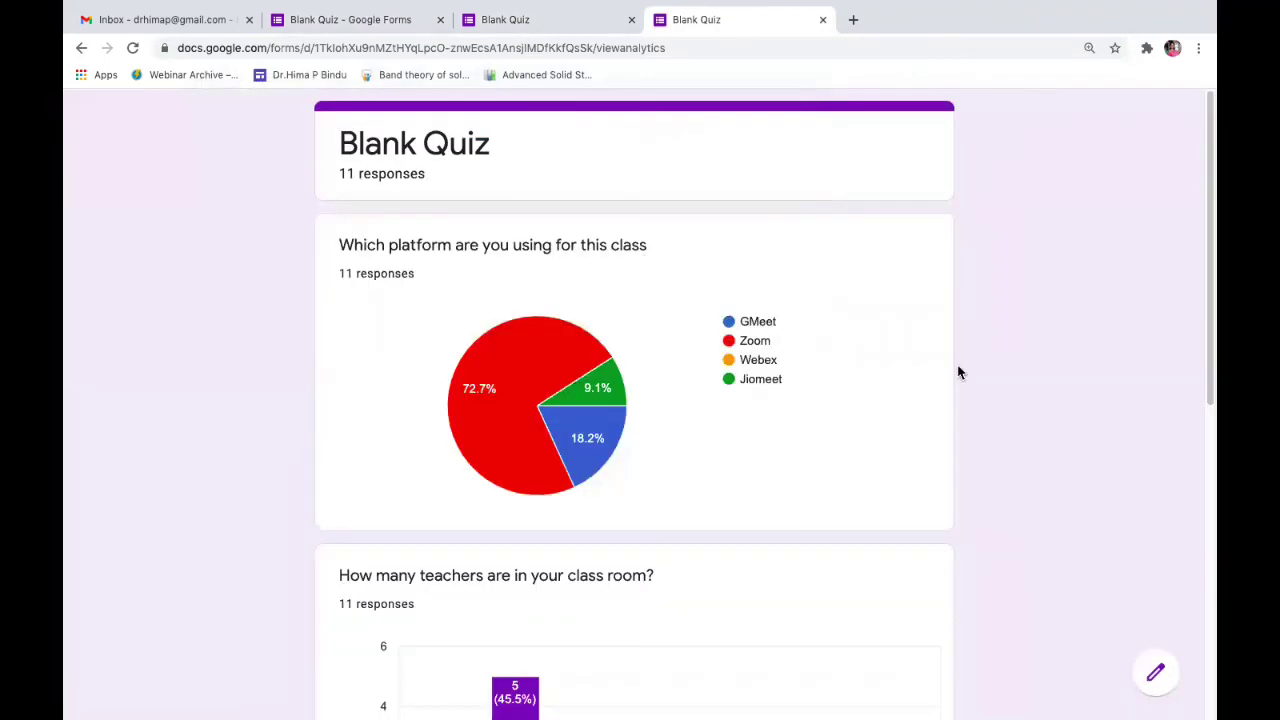
scroll(957, 364, "down", 6)
scroll(957, 368, "up", 10)
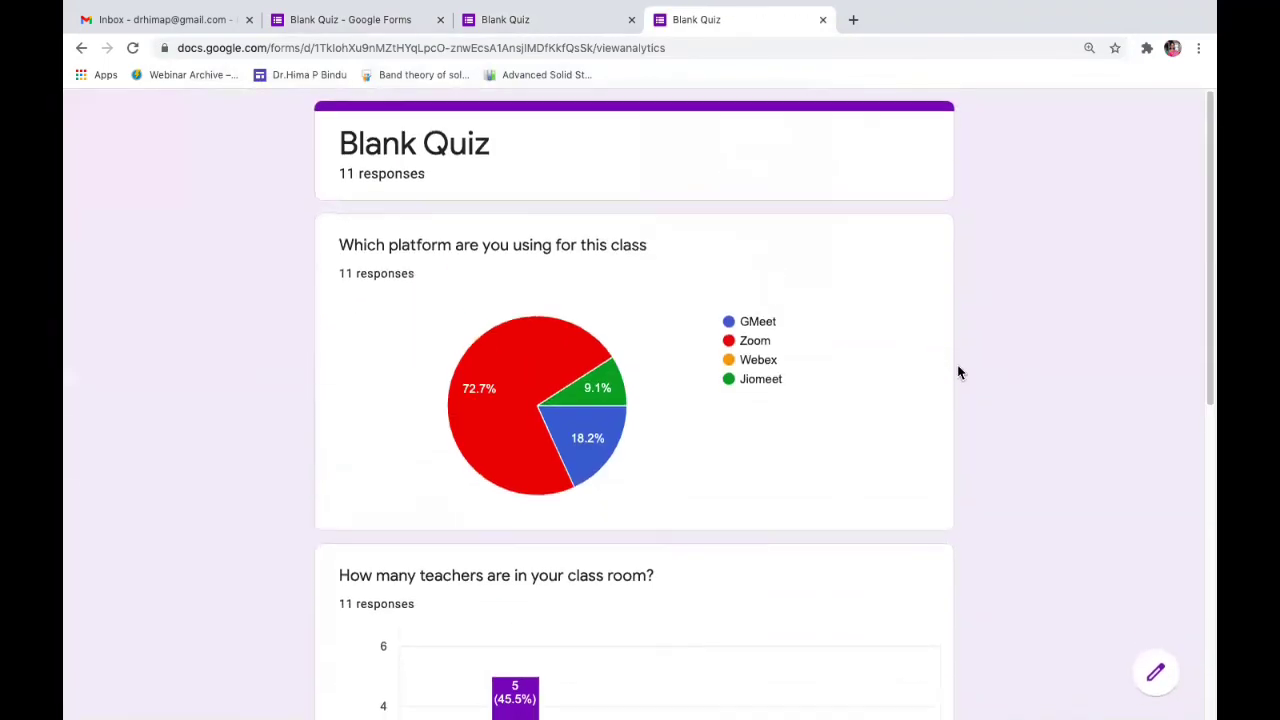